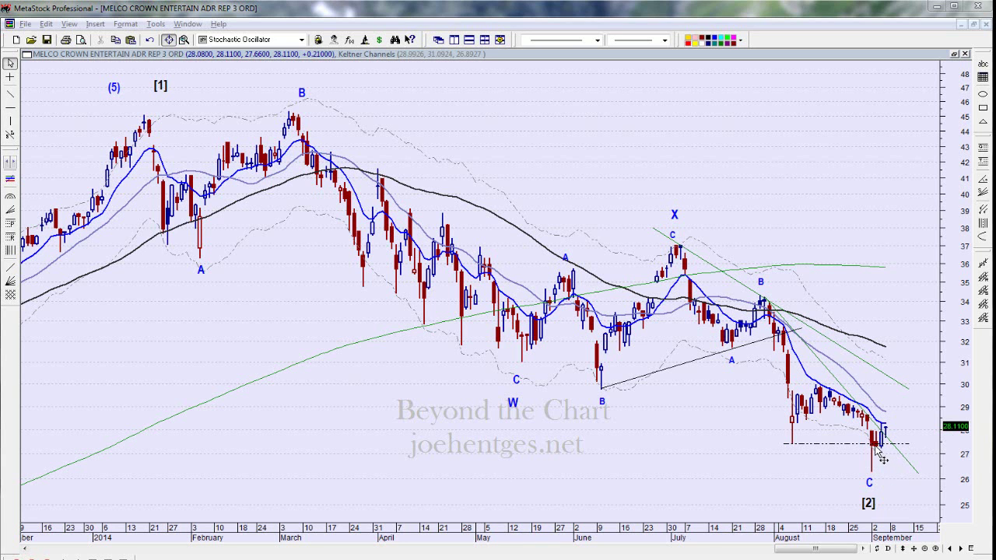
- Restore the indicator panes and enlarge the Directional Movement and Demand Index panes
{"action": "mouse_move", "coordinate": [883, 459]}
{"action": "mouse_move", "coordinate": [794, 446]}
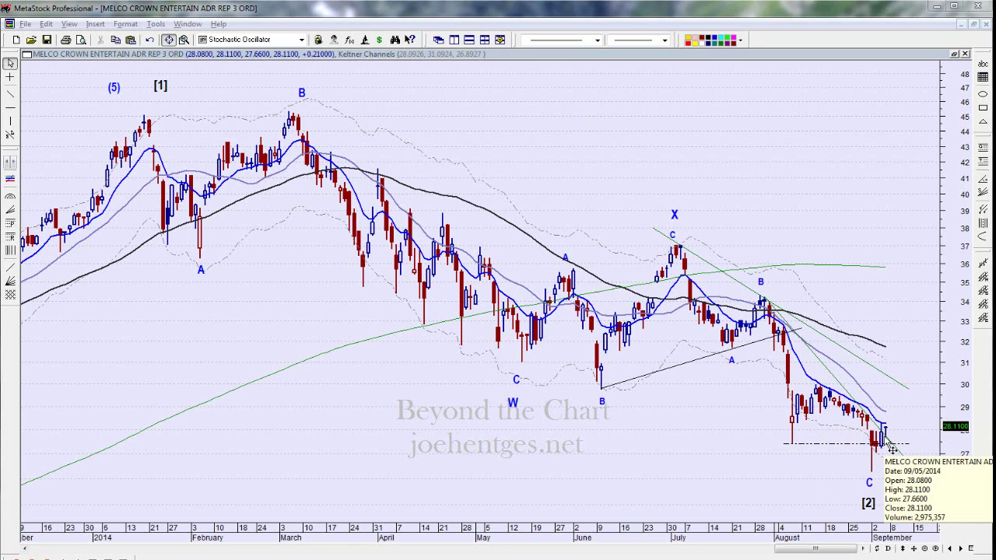
{"action": "left_click", "coordinate": [954, 54]}
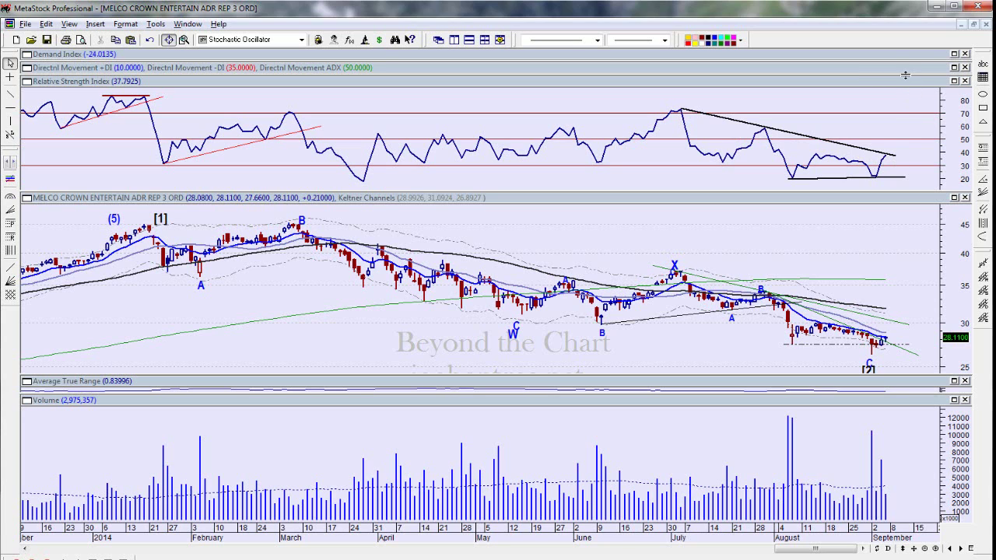
{"action": "left_click_drag", "start_coordinate": [905, 74], "coordinate": [902, 177]}
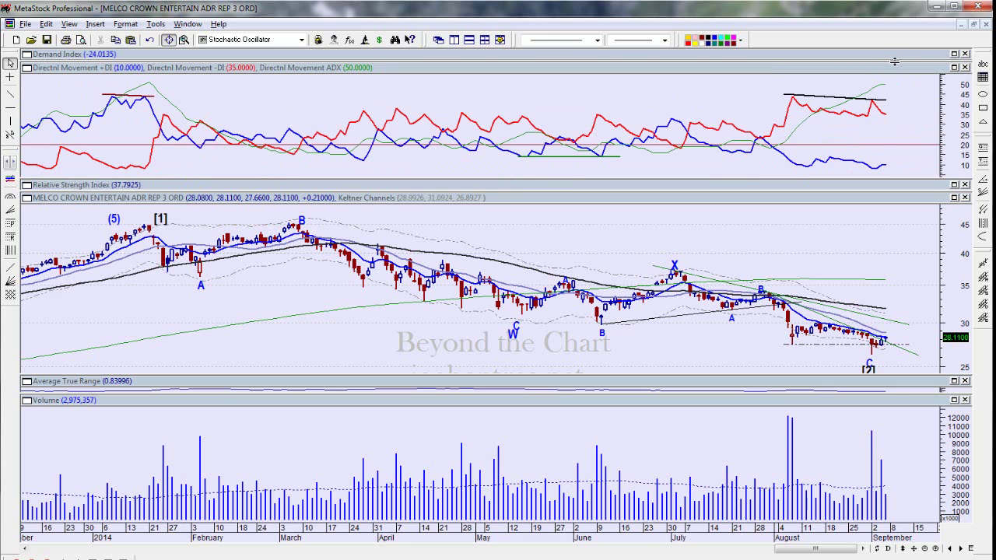
{"action": "left_click", "coordinate": [900, 94]}
{"action": "left_click_drag", "start_coordinate": [900, 61], "coordinate": [885, 165]}
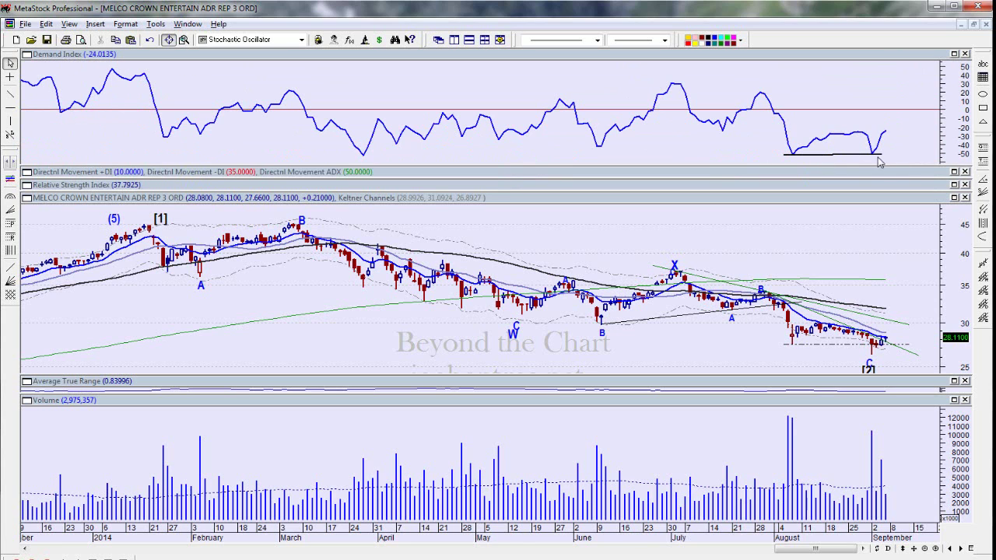
- Let the Melco price chart fill the window and turn on the full-chart crosshair
{"action": "left_click", "coordinate": [954, 198]}
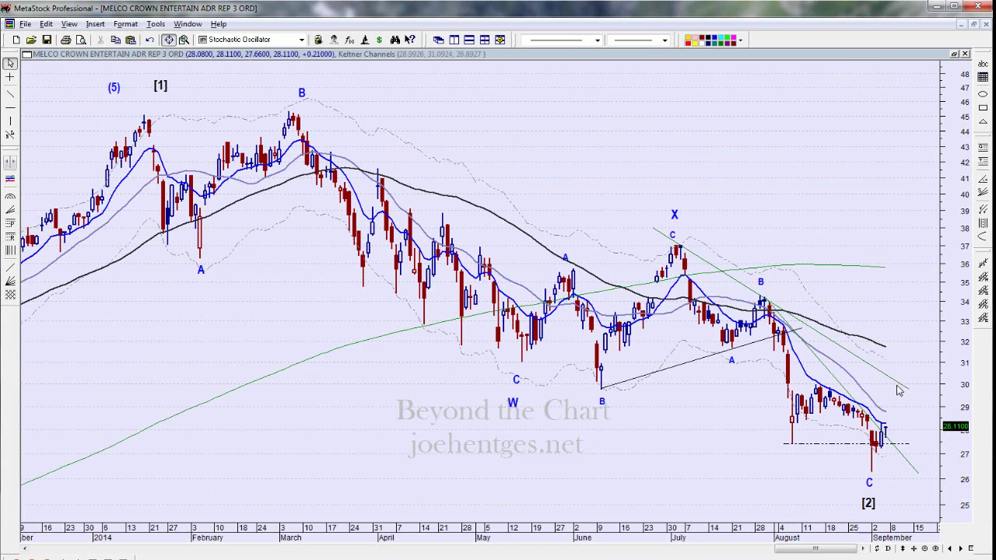
{"action": "mouse_move", "coordinate": [896, 385]}
{"action": "left_click", "coordinate": [10, 76]}
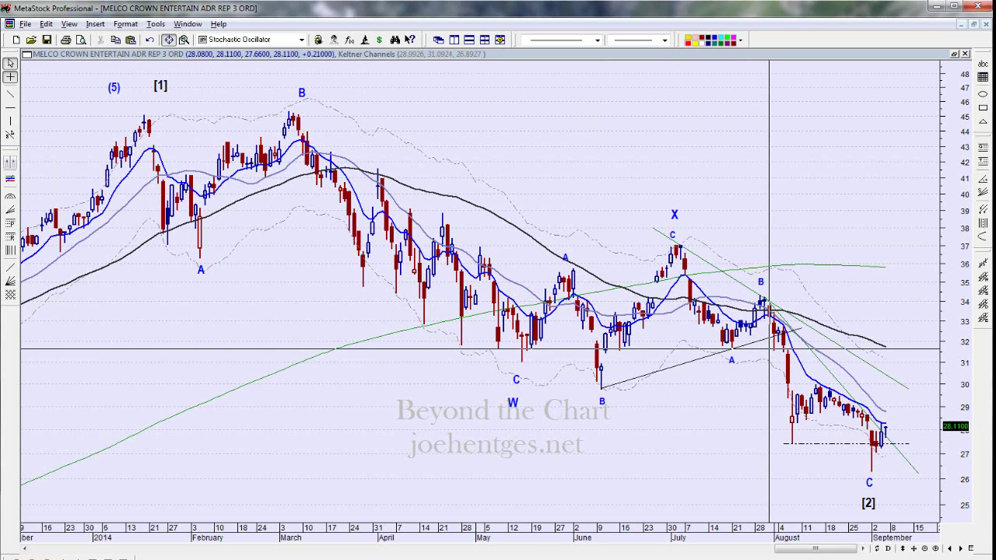
- Draw a horizontal trendline just below 32 from mid-July, then make it thicker and dashed
{"action": "left_click", "coordinate": [10, 94]}
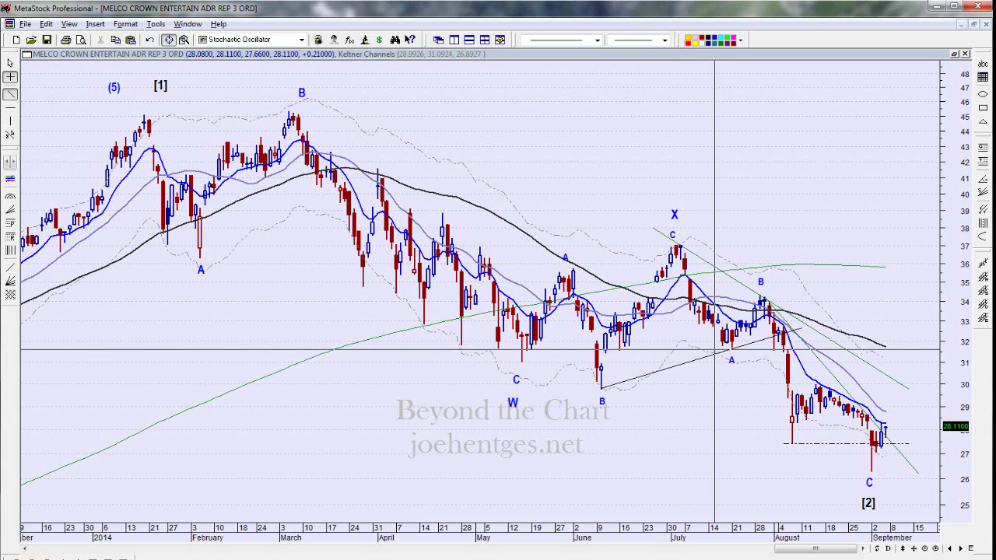
{"action": "left_click_drag", "start_coordinate": [715, 350], "coordinate": [927, 349]}
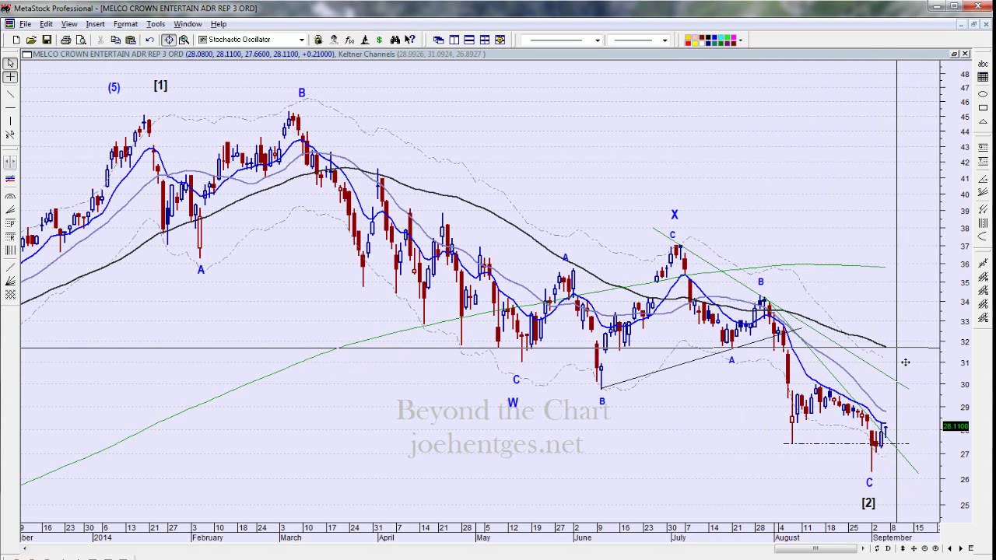
{"action": "left_click", "coordinate": [896, 348]}
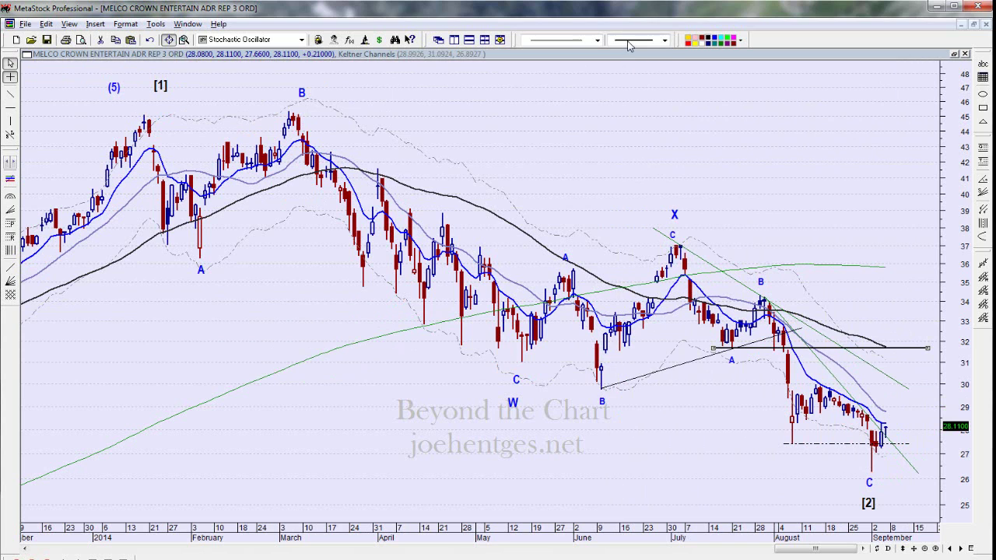
{"action": "left_click", "coordinate": [629, 45]}
{"action": "left_click", "coordinate": [634, 62]}
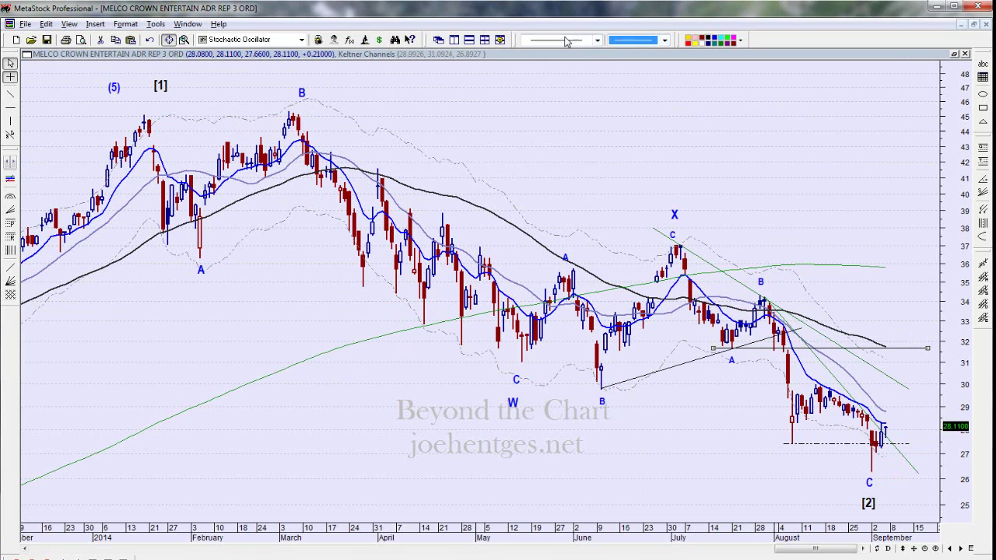
{"action": "left_click", "coordinate": [566, 42]}
{"action": "left_click", "coordinate": [567, 67]}
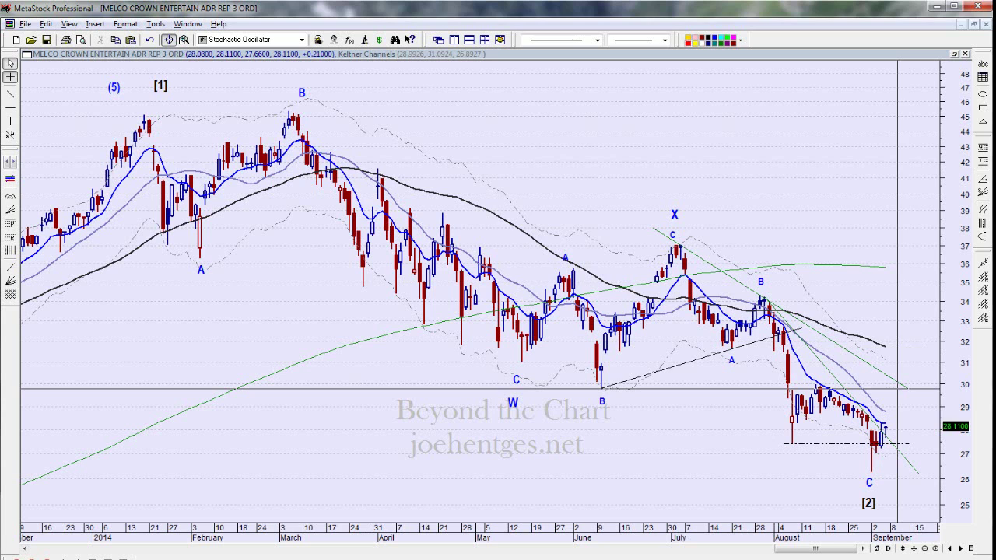
- Switch to the VALERO ENERGY ORD chart from the Window menu
{"action": "left_click", "coordinate": [189, 26]}
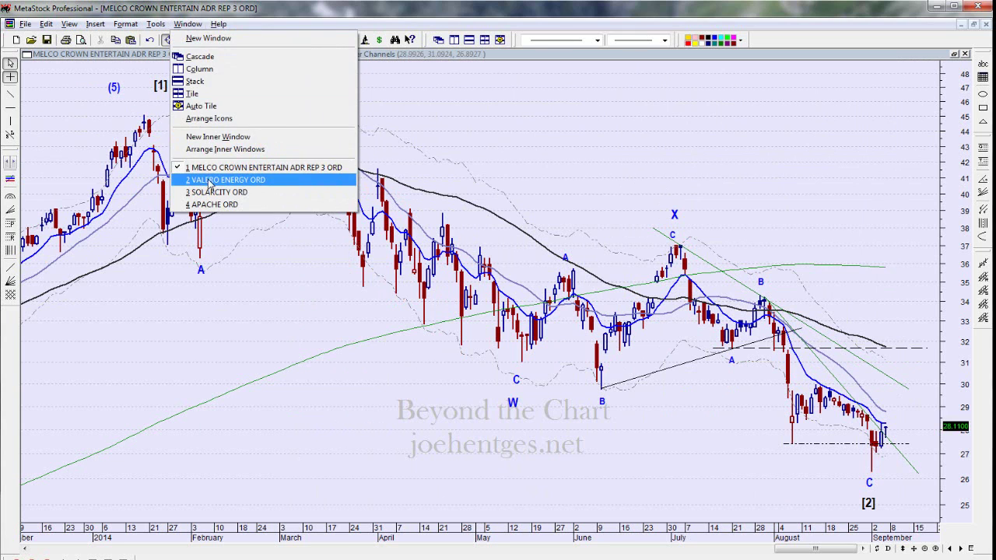
{"action": "left_click", "coordinate": [209, 183]}
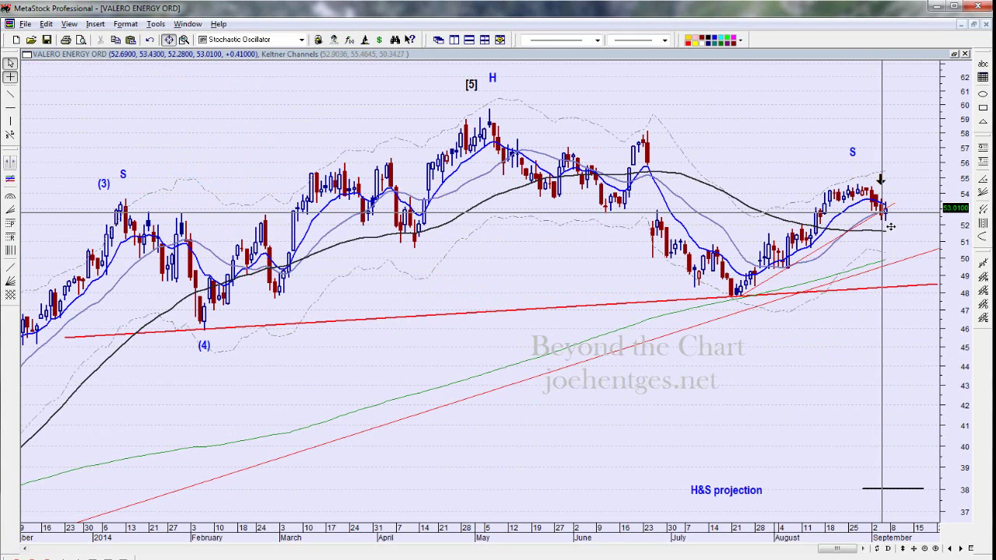
{"action": "mouse_move", "coordinate": [889, 222]}
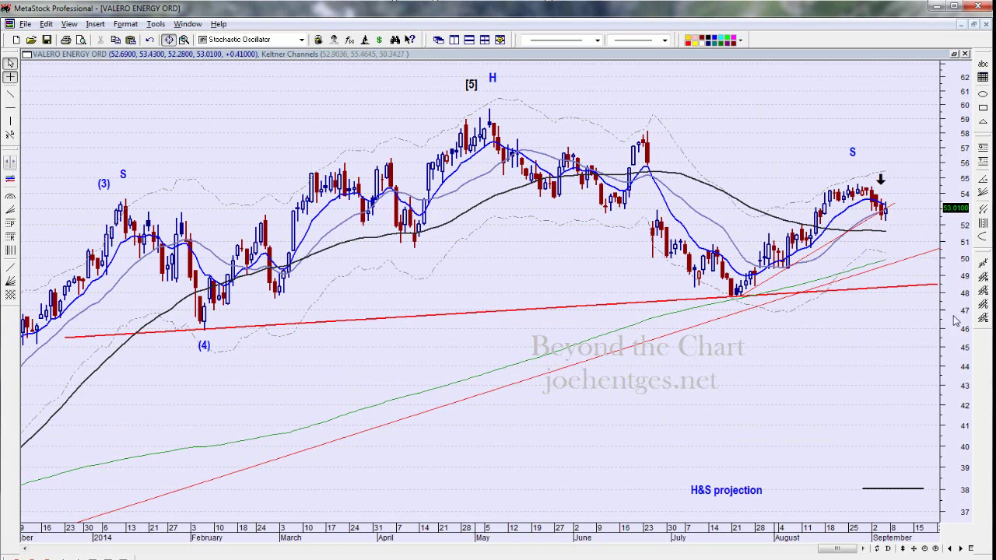
- Zoom the Valero chart out step by step to show history back to late 2008
{"action": "left_click", "coordinate": [925, 549]}
{"action": "left_click", "coordinate": [925, 549]}
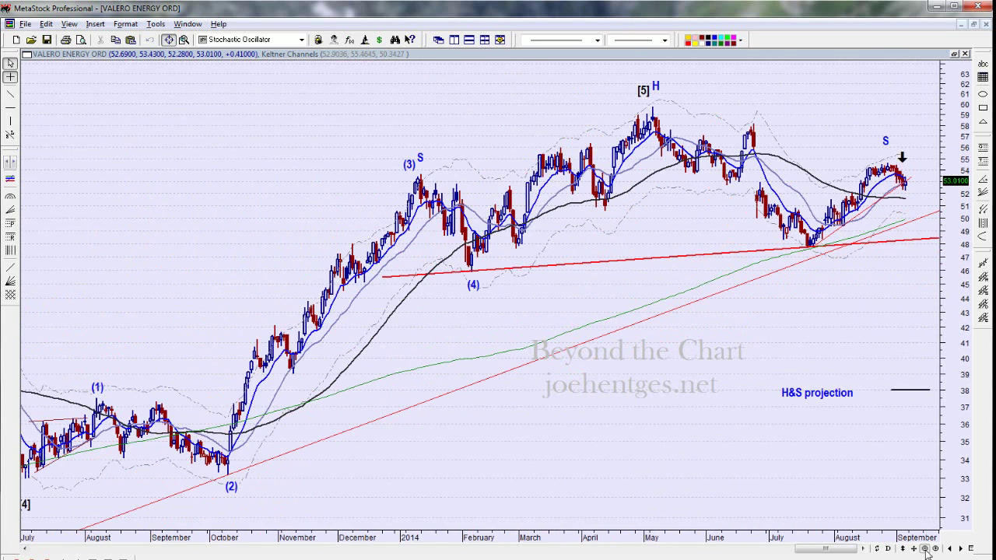
{"action": "left_click", "coordinate": [925, 548]}
{"action": "left_click", "coordinate": [924, 549]}
{"action": "left_click", "coordinate": [924, 549]}
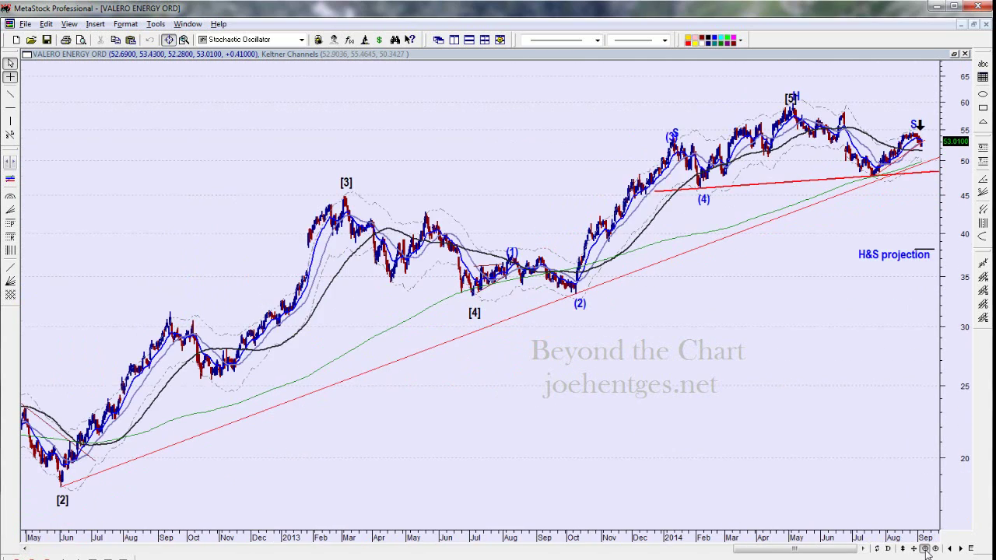
{"action": "left_click", "coordinate": [925, 549]}
{"action": "left_click", "coordinate": [925, 549]}
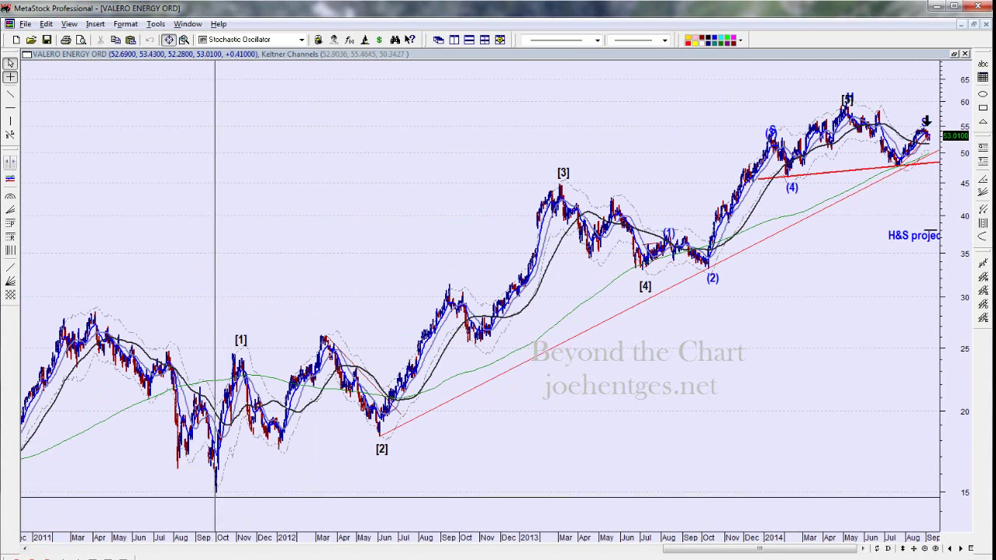
{"action": "mouse_move", "coordinate": [217, 491]}
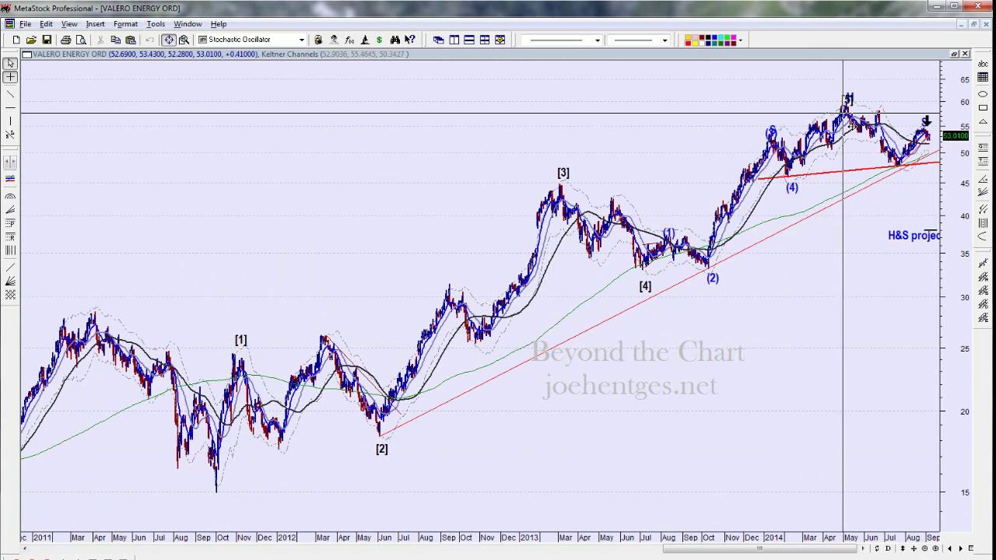
{"action": "left_click", "coordinate": [925, 549]}
{"action": "left_click", "coordinate": [925, 549]}
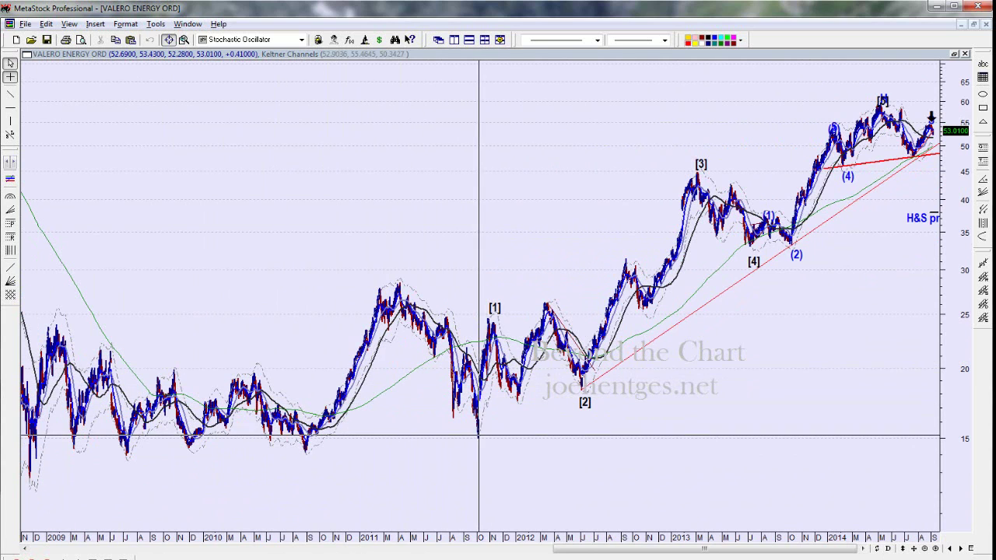
- Zoom back in until the chart shows September 2013 to September 2014
{"action": "left_click", "coordinate": [937, 550]}
{"action": "left_click", "coordinate": [937, 550]}
{"action": "left_click", "coordinate": [937, 549]}
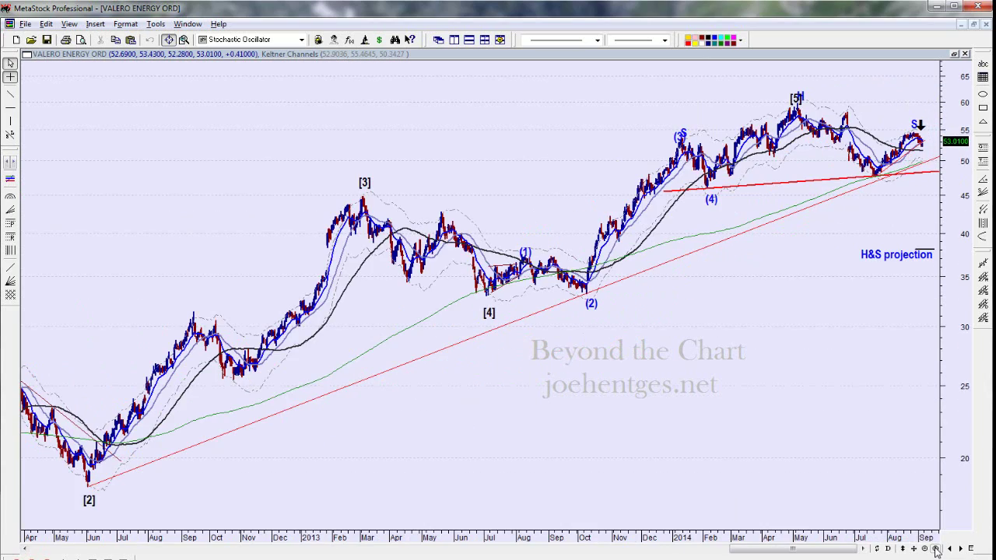
{"action": "left_click", "coordinate": [937, 549]}
{"action": "left_click", "coordinate": [937, 549]}
{"action": "left_click", "coordinate": [937, 550]}
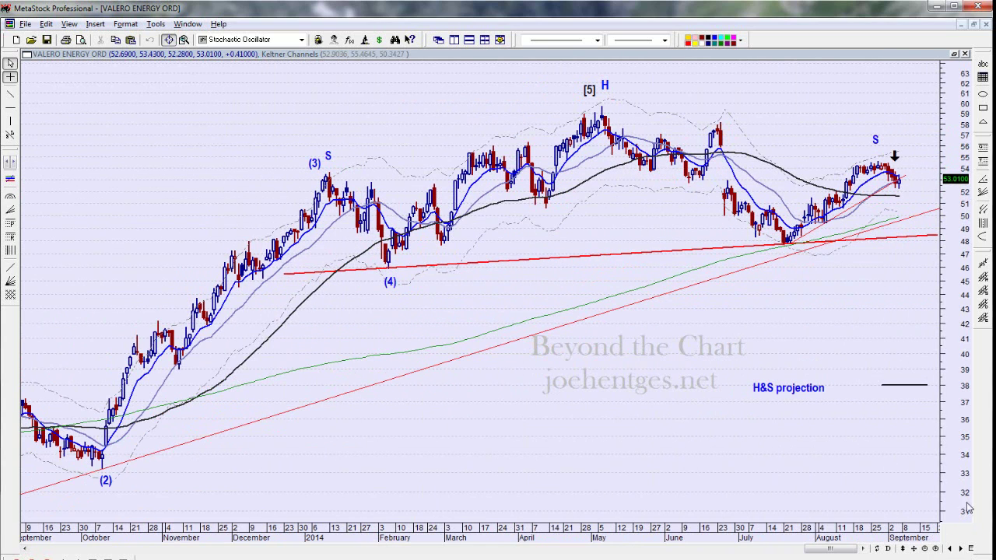
{"action": "left_click_drag", "start_coordinate": [934, 355], "coordinate": [934, 346]}
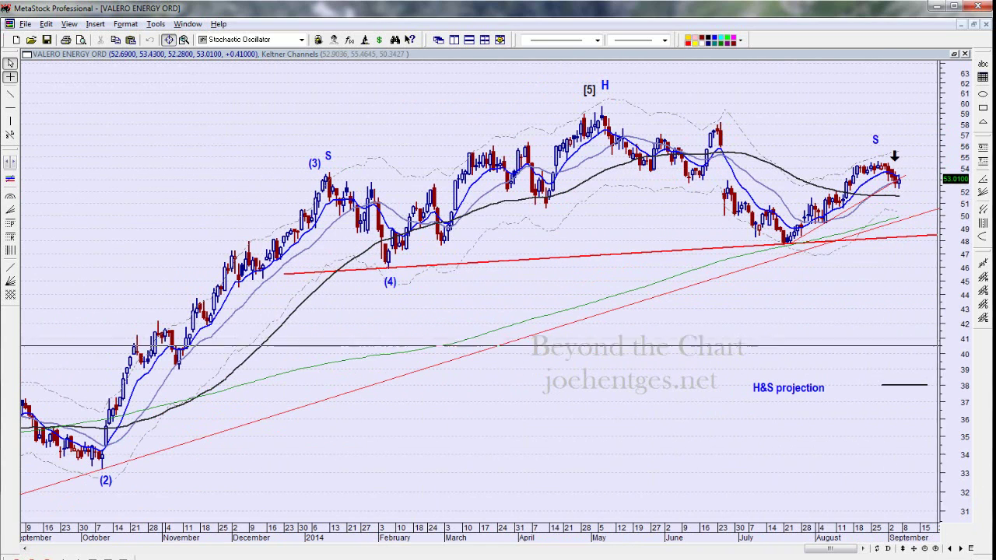
{"action": "left_click", "coordinate": [954, 55]}
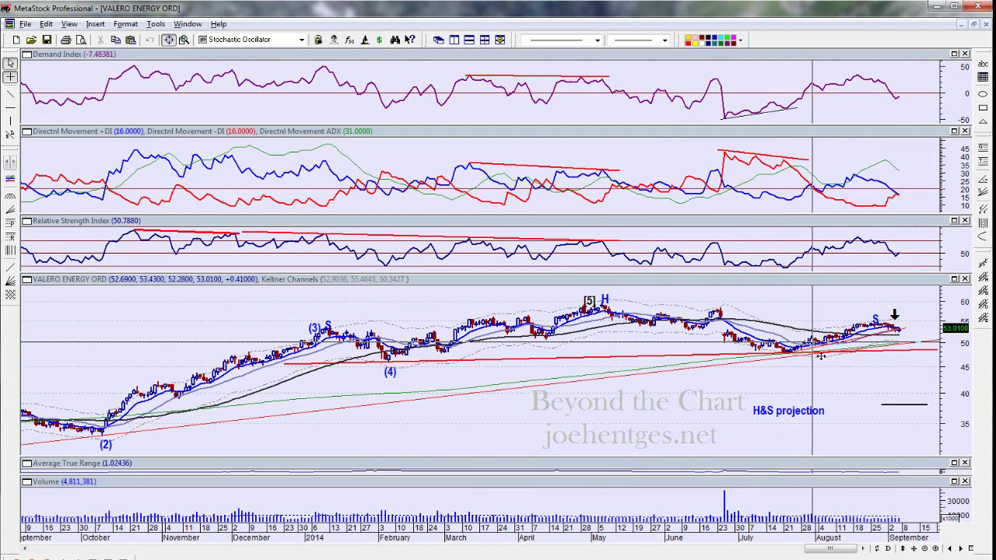
{"action": "mouse_move", "coordinate": [811, 341]}
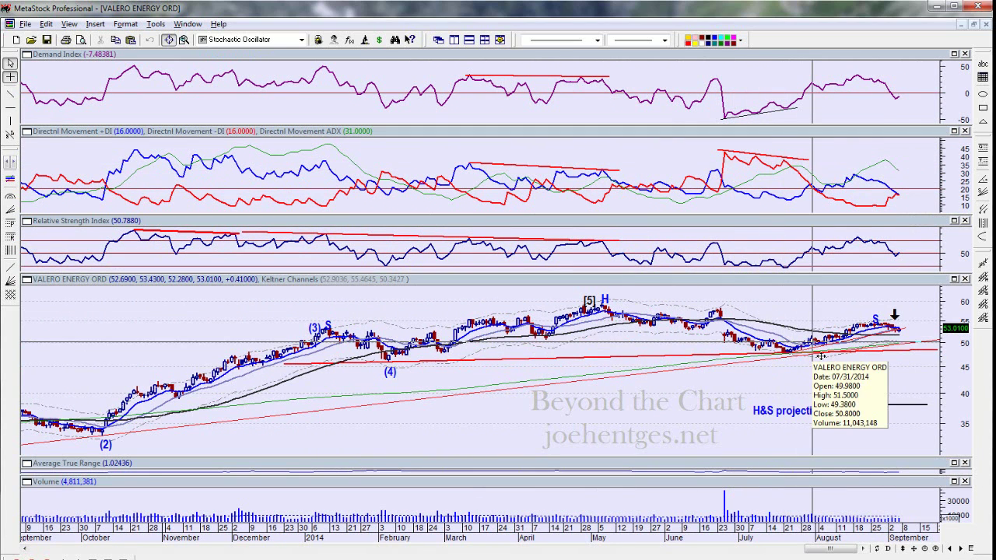
{"action": "left_click", "coordinate": [955, 280]}
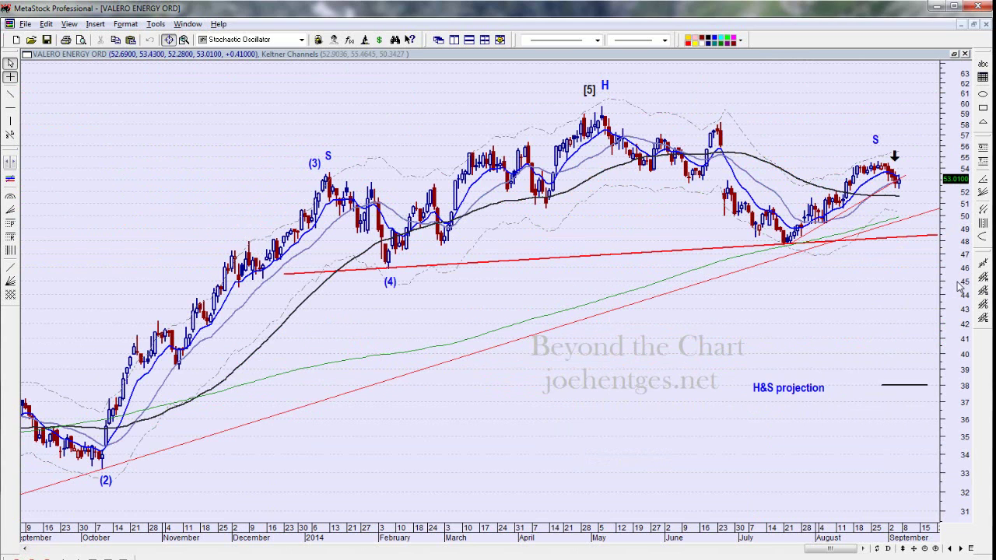
- Zoom the Valero chart out to show bars back to May 2012
{"action": "left_click", "coordinate": [936, 549]}
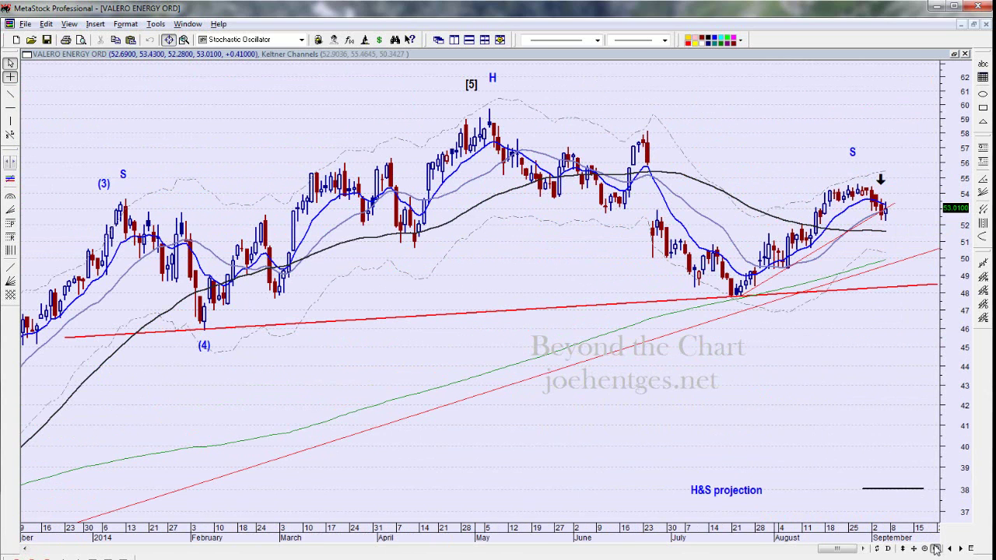
{"action": "left_click", "coordinate": [925, 550]}
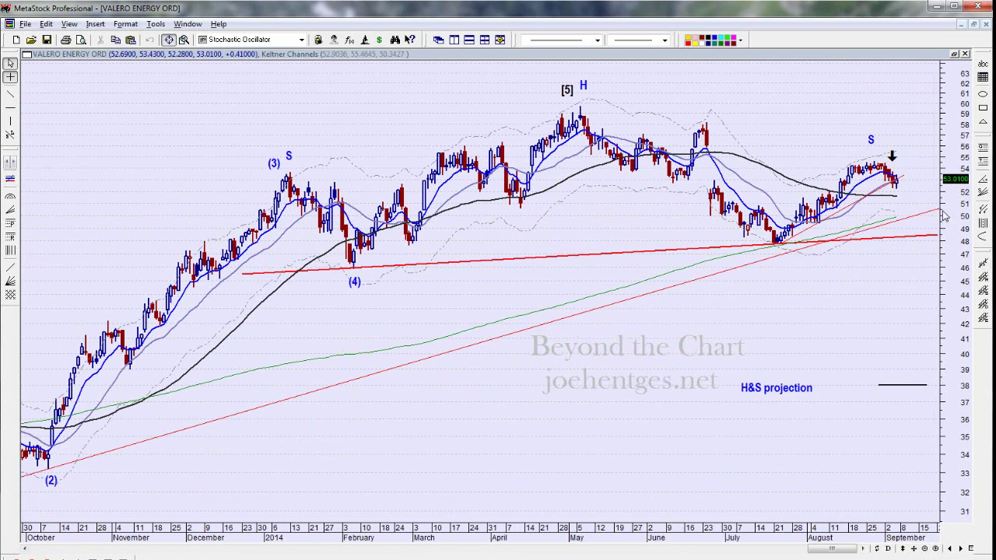
{"action": "left_click", "coordinate": [925, 550]}
{"action": "left_click", "coordinate": [925, 549]}
{"action": "left_click", "coordinate": [925, 549]}
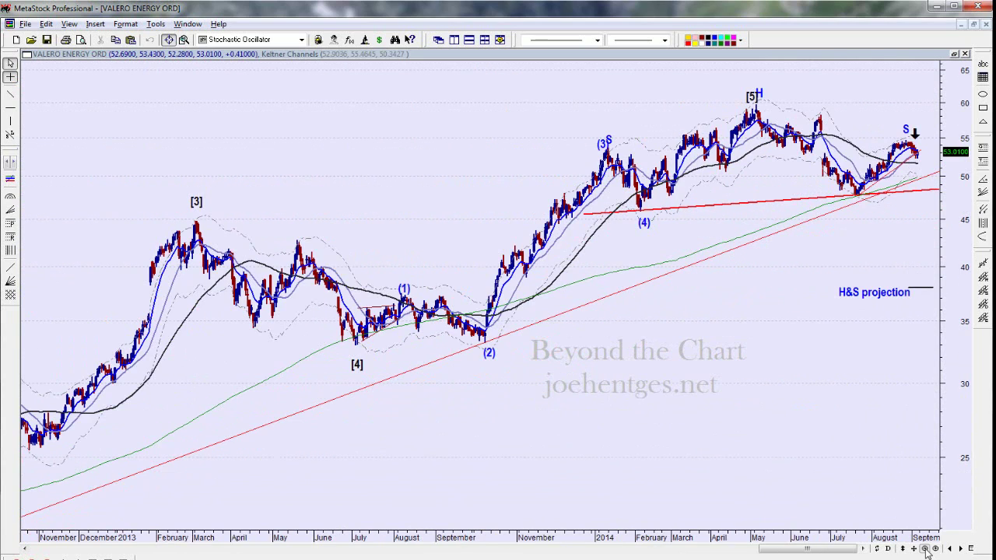
{"action": "left_click", "coordinate": [925, 549]}
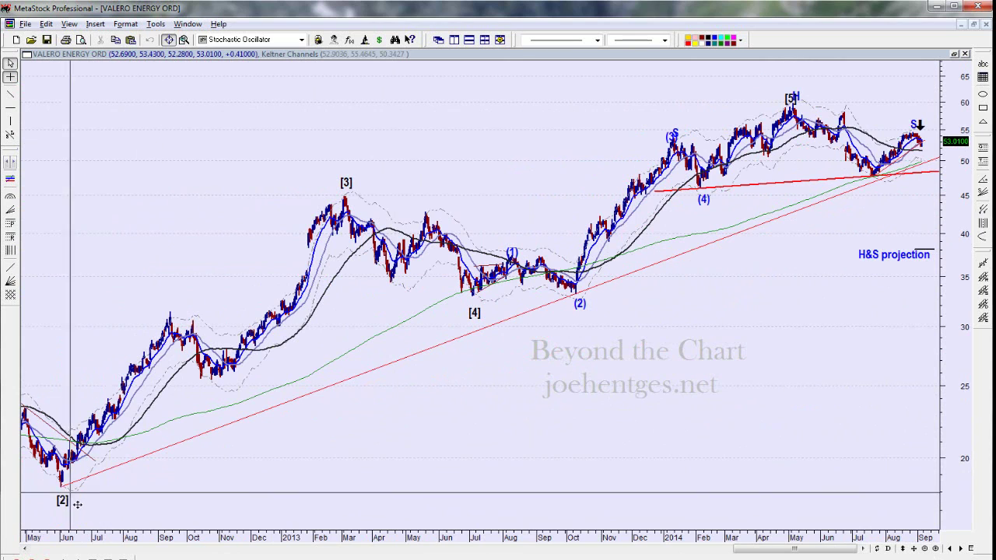
- Zoom back in so the Valero chart covers March to September 2014
{"action": "mouse_move", "coordinate": [67, 490]}
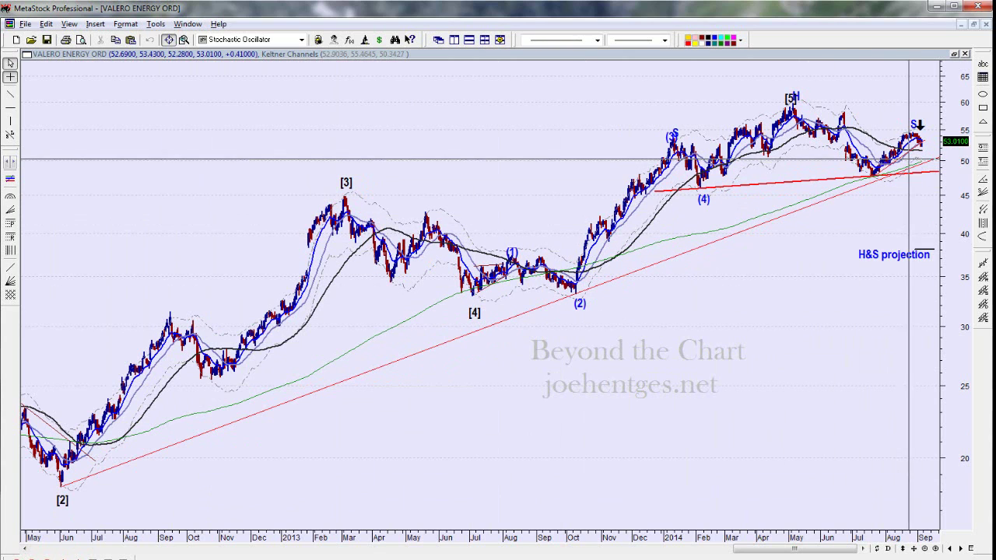
{"action": "mouse_move", "coordinate": [938, 176]}
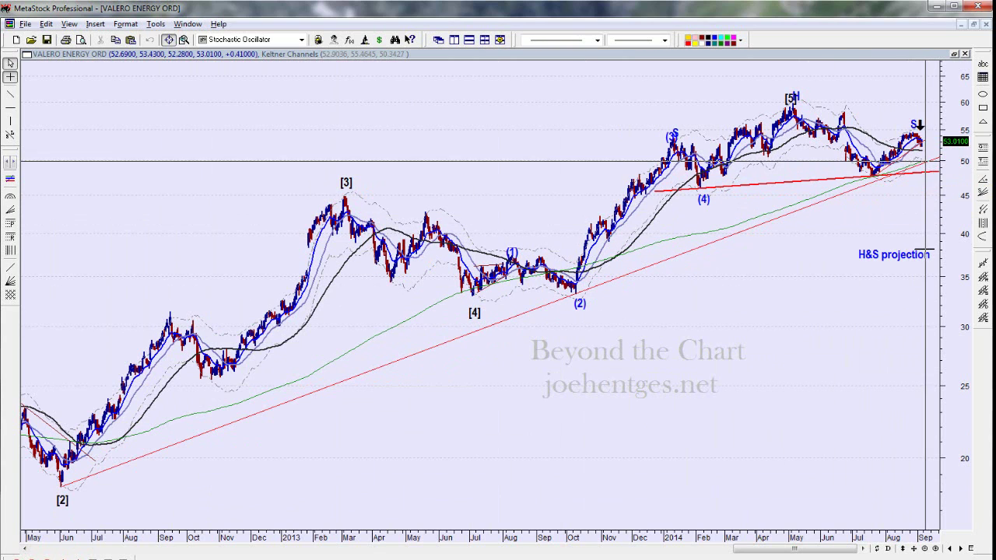
{"action": "left_click", "coordinate": [936, 548]}
{"action": "left_click", "coordinate": [936, 549]}
{"action": "left_click", "coordinate": [936, 549]}
{"action": "left_click", "coordinate": [936, 549]}
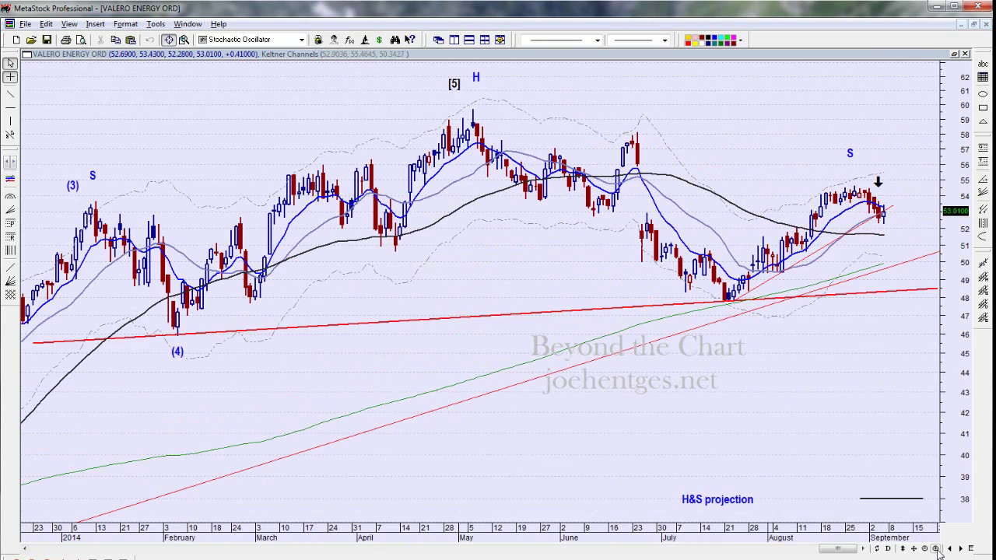
{"action": "left_click", "coordinate": [936, 548]}
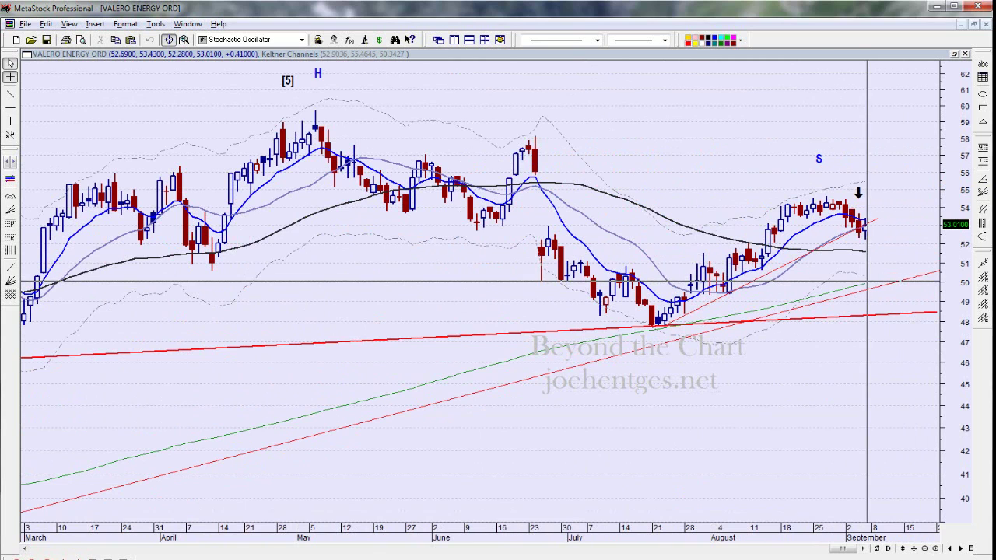
- Read the green moving average, then zoom out one step to start in mid-January 2014
{"action": "mouse_move", "coordinate": [870, 299]}
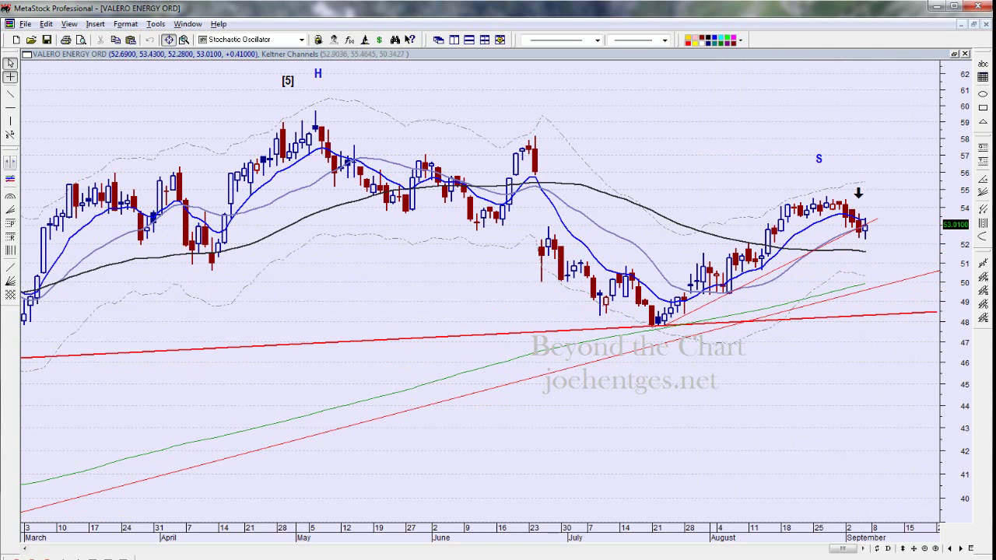
{"action": "left_click", "coordinate": [925, 548]}
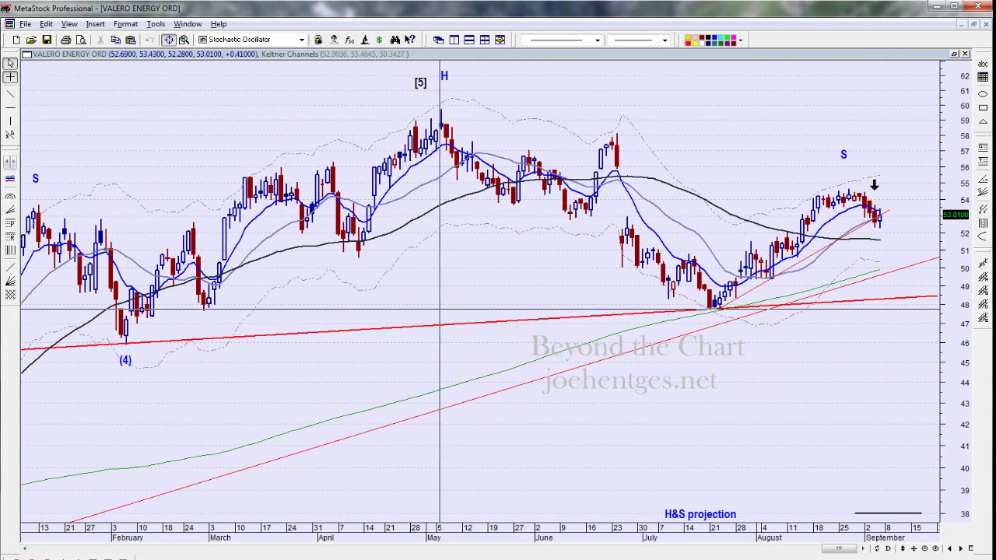
- Zoom out to show November onward and select the H&S projection trendline at about 38.01
{"action": "left_click", "coordinate": [925, 550]}
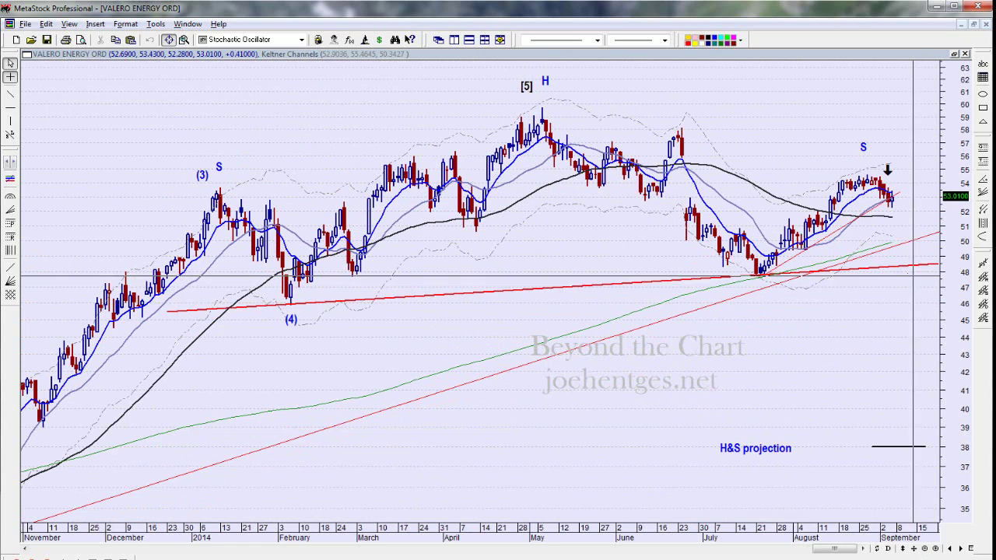
{"action": "mouse_move", "coordinate": [902, 267]}
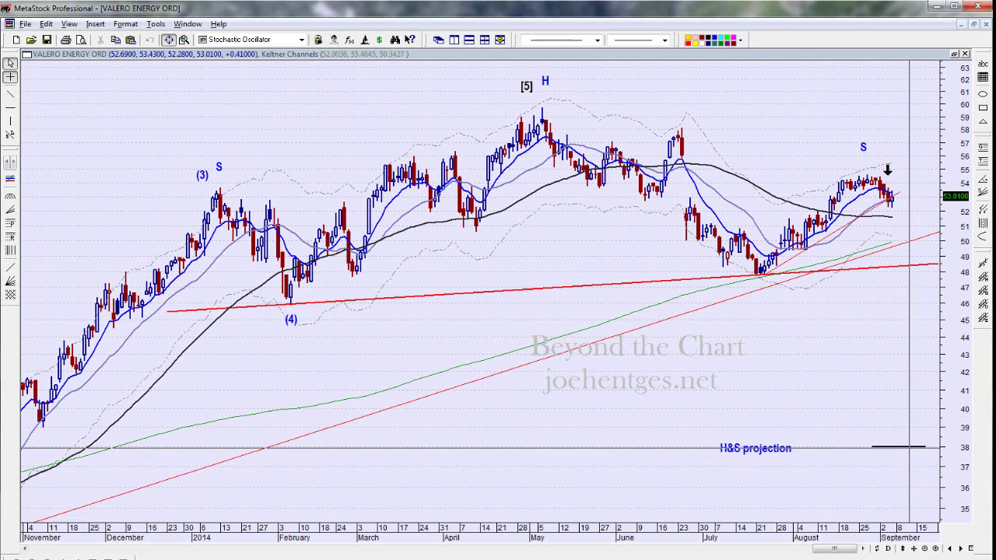
{"action": "left_click", "coordinate": [919, 460]}
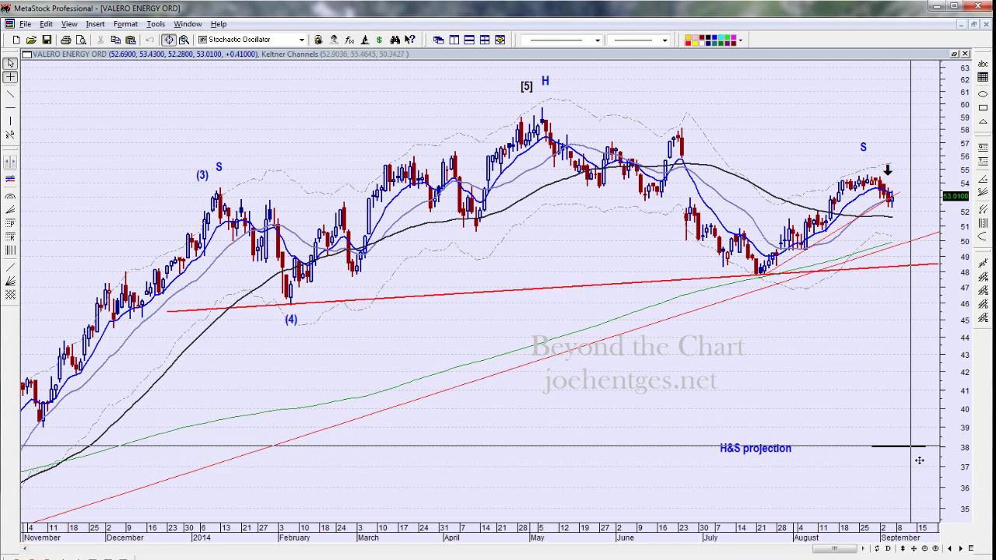
{"action": "mouse_move", "coordinate": [919, 460]}
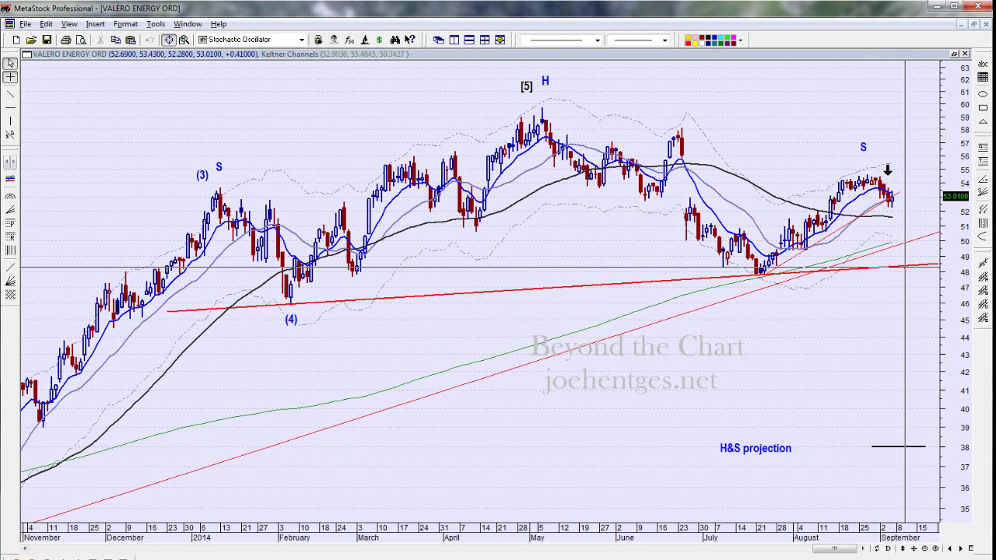
{"action": "left_click", "coordinate": [937, 550]}
{"action": "left_click", "coordinate": [937, 548]}
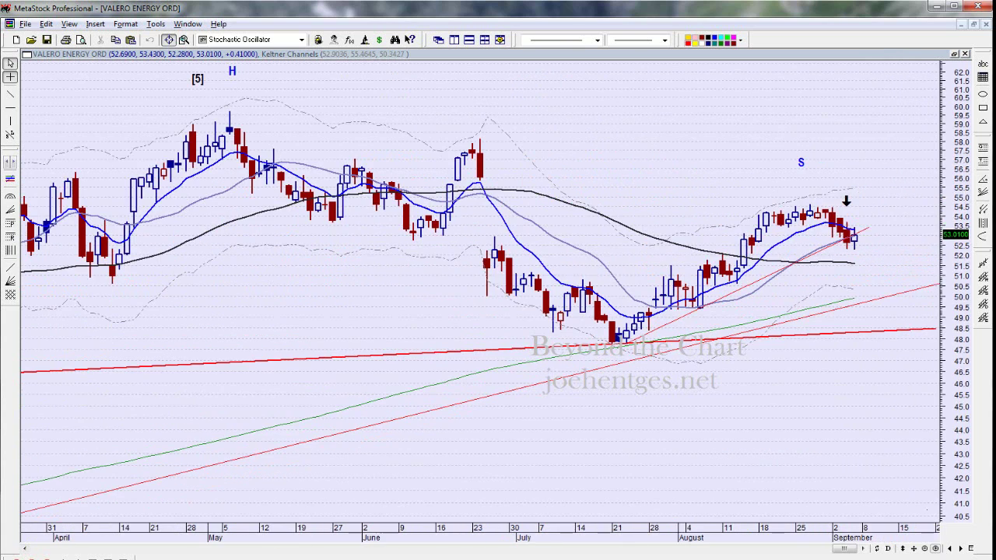
{"action": "mouse_move", "coordinate": [855, 249]}
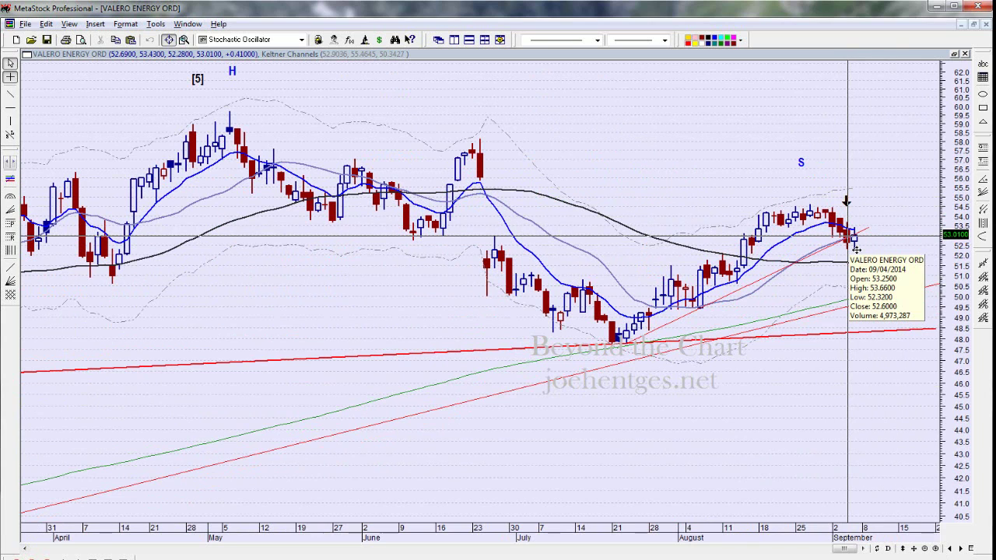
{"action": "left_click", "coordinate": [924, 548]}
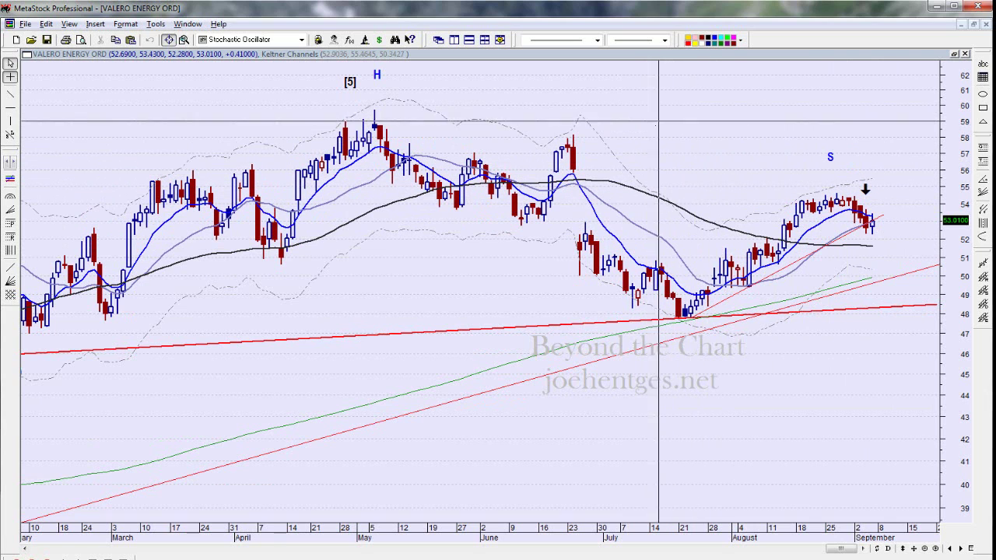
{"action": "left_click", "coordinate": [925, 549]}
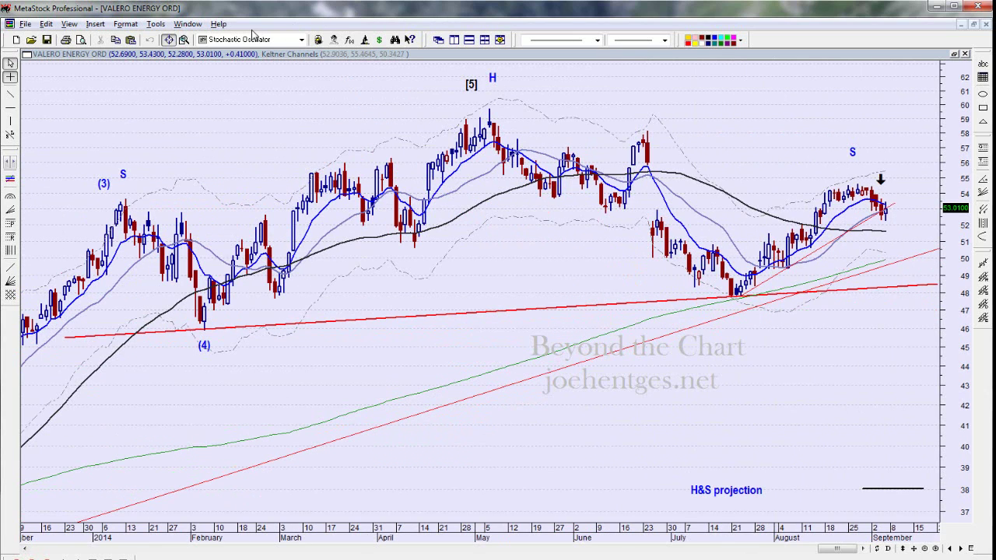
- Switch to the SOLARCITY ORD chart and zoom out to show its history from 2012
{"action": "left_click", "coordinate": [189, 25]}
{"action": "left_click", "coordinate": [233, 191]}
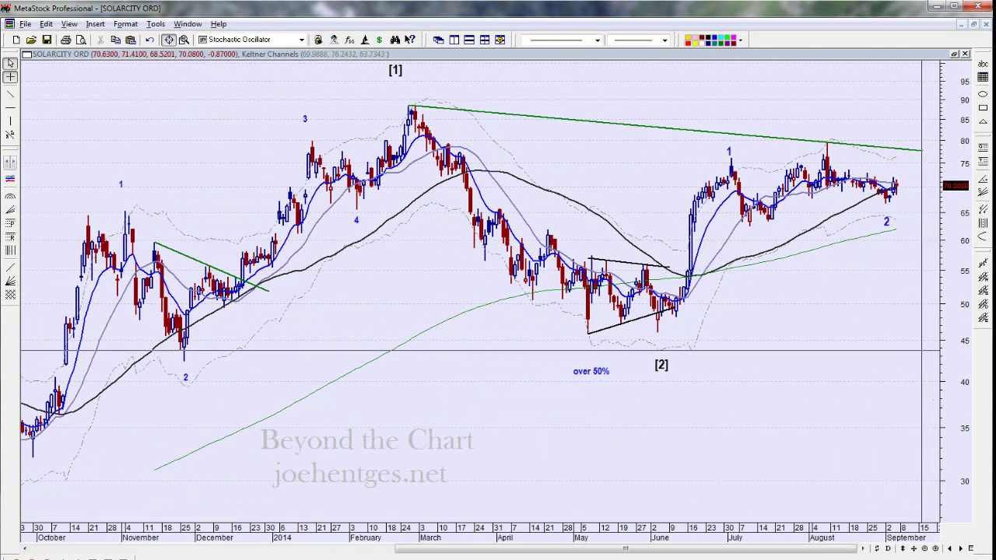
{"action": "left_click", "coordinate": [916, 549]}
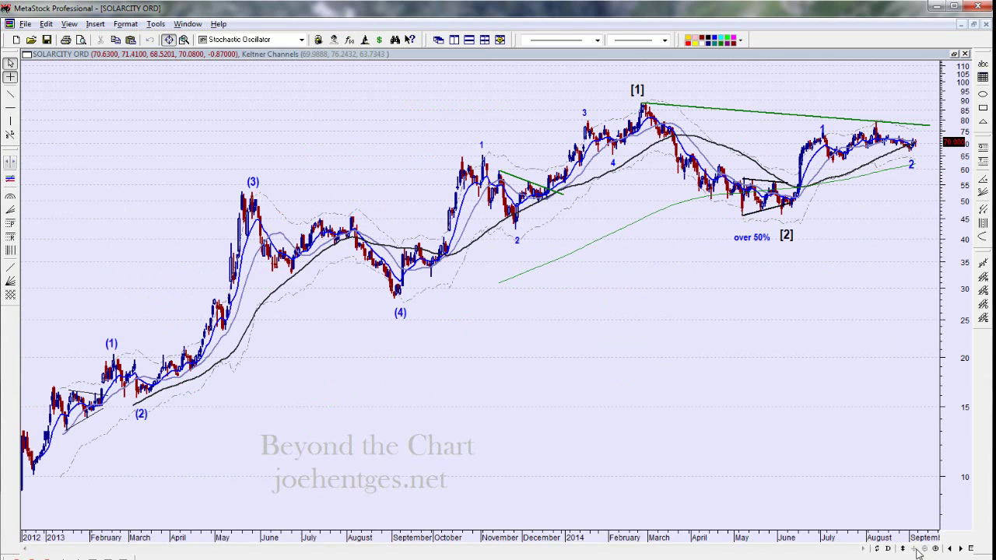
- Zoom in twice so SolarCity spans October 2013 to September 2014
{"action": "mouse_move", "coordinate": [30, 484]}
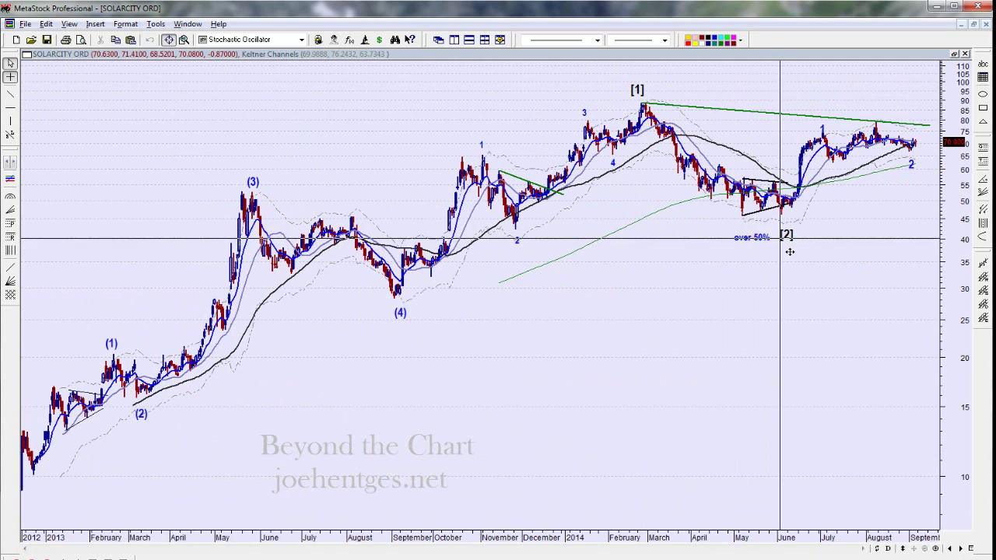
{"action": "left_click", "coordinate": [936, 550]}
{"action": "left_click", "coordinate": [936, 549]}
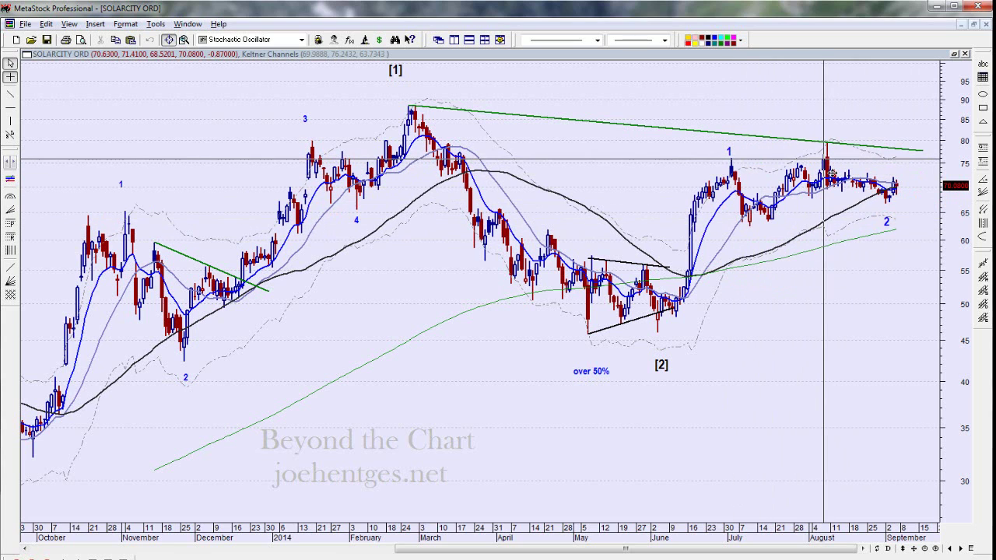
{"action": "mouse_move", "coordinate": [832, 173]}
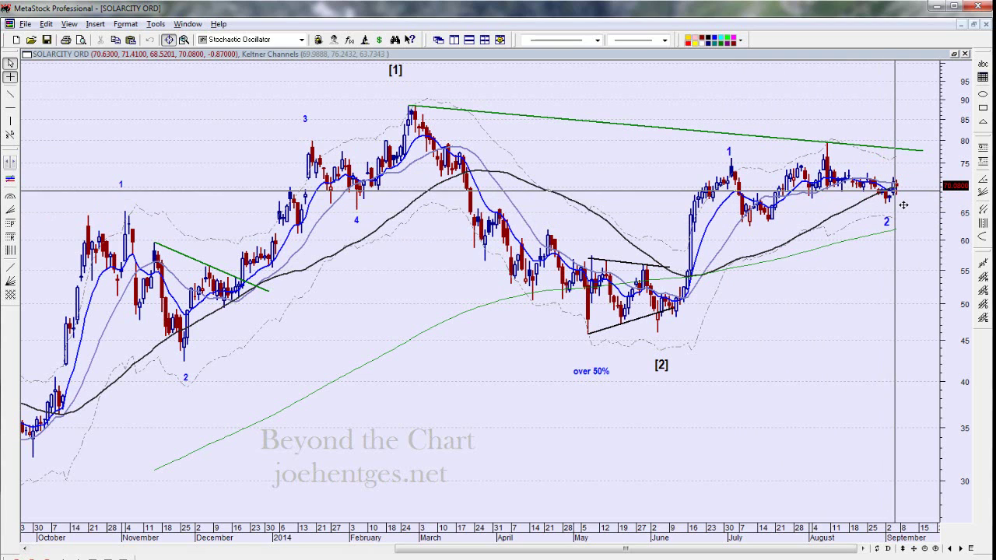
{"action": "mouse_move", "coordinate": [902, 201]}
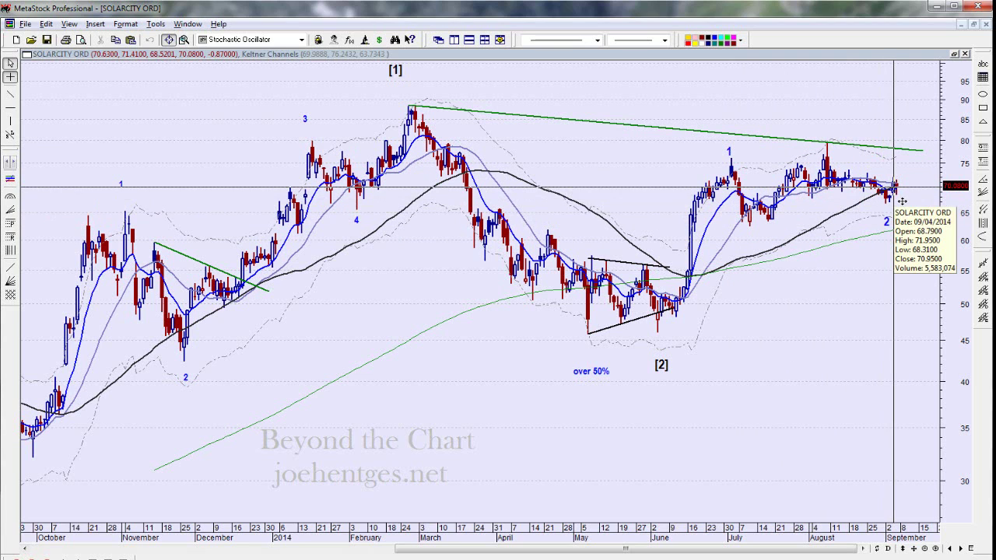
- Zoom the SolarCity chart in twice to show March–September with wider bars
{"action": "left_click", "coordinate": [937, 550]}
{"action": "left_click", "coordinate": [937, 550]}
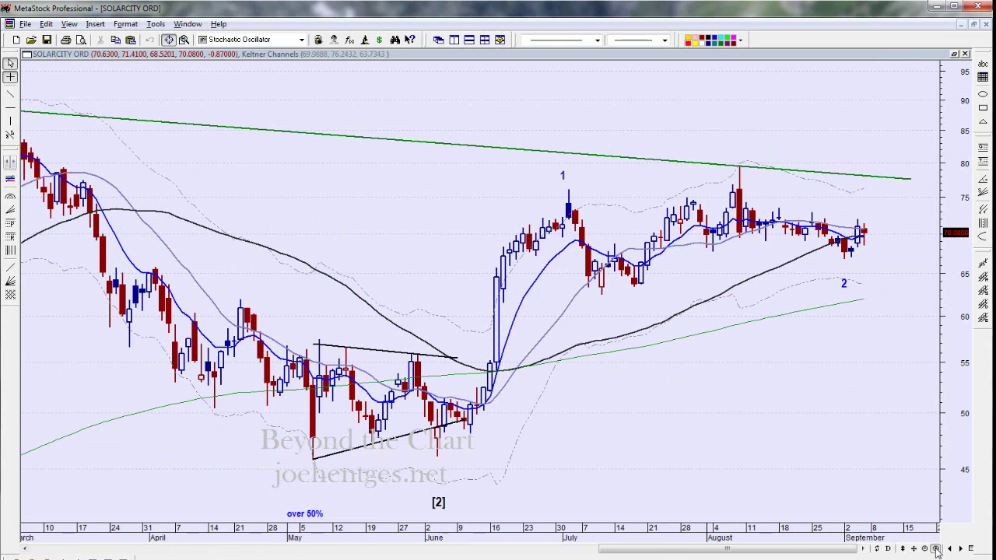
{"action": "mouse_move", "coordinate": [866, 256]}
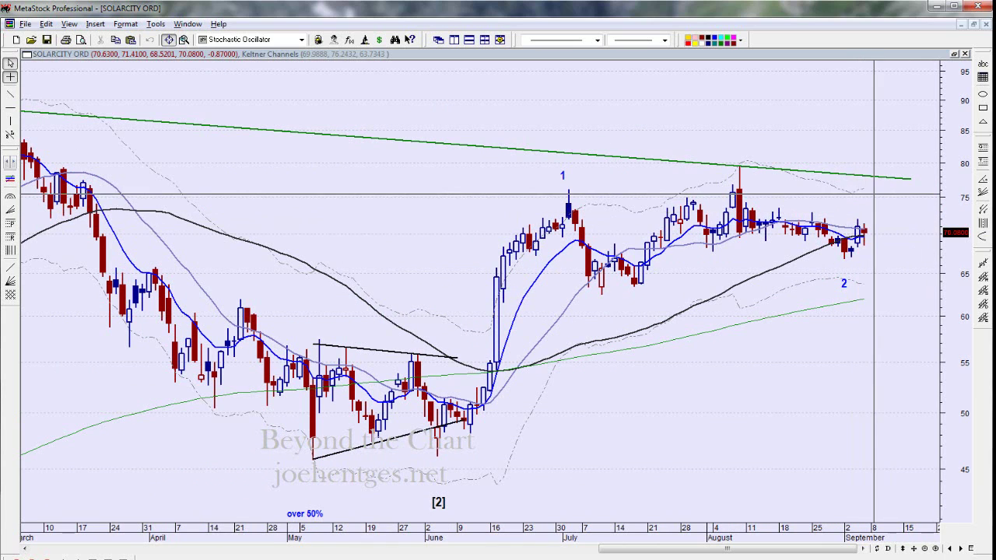
{"action": "left_click", "coordinate": [955, 54]}
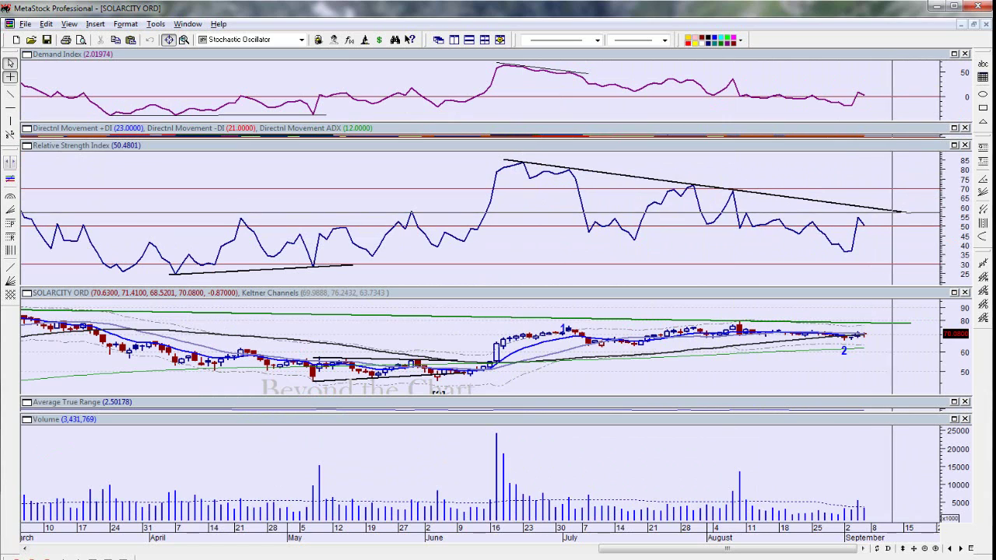
{"action": "mouse_move", "coordinate": [905, 225]}
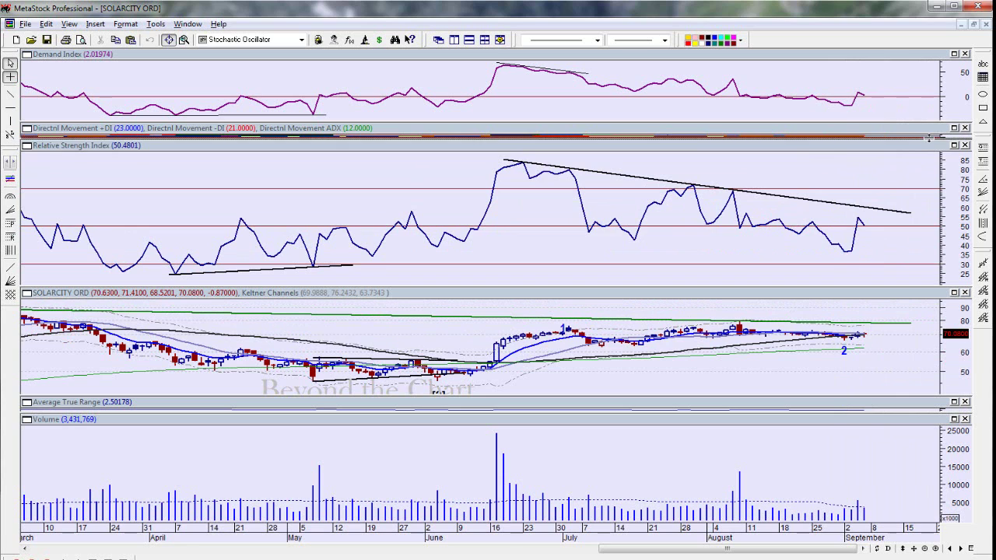
{"action": "left_click_drag", "start_coordinate": [930, 138], "coordinate": [878, 277]}
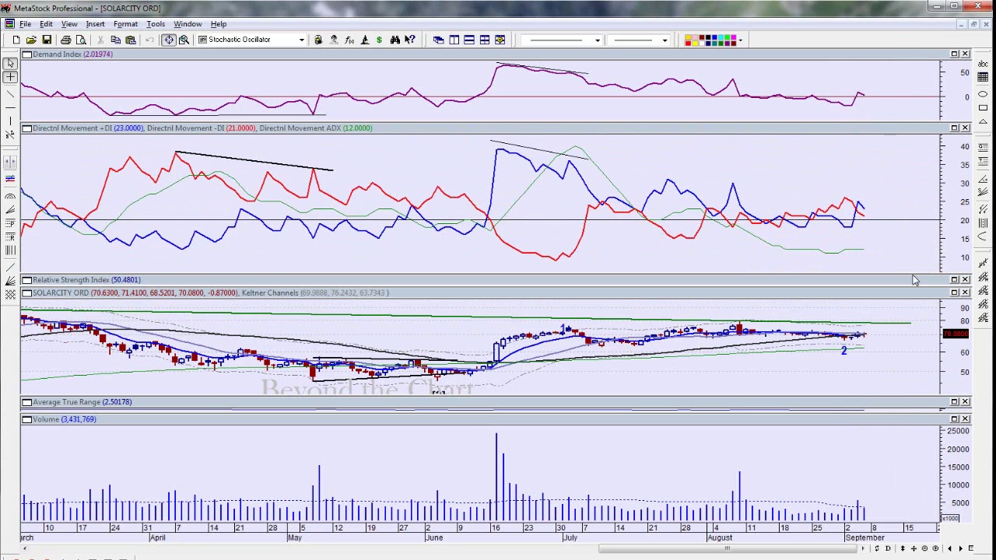
{"action": "left_click_drag", "start_coordinate": [913, 280], "coordinate": [903, 132]}
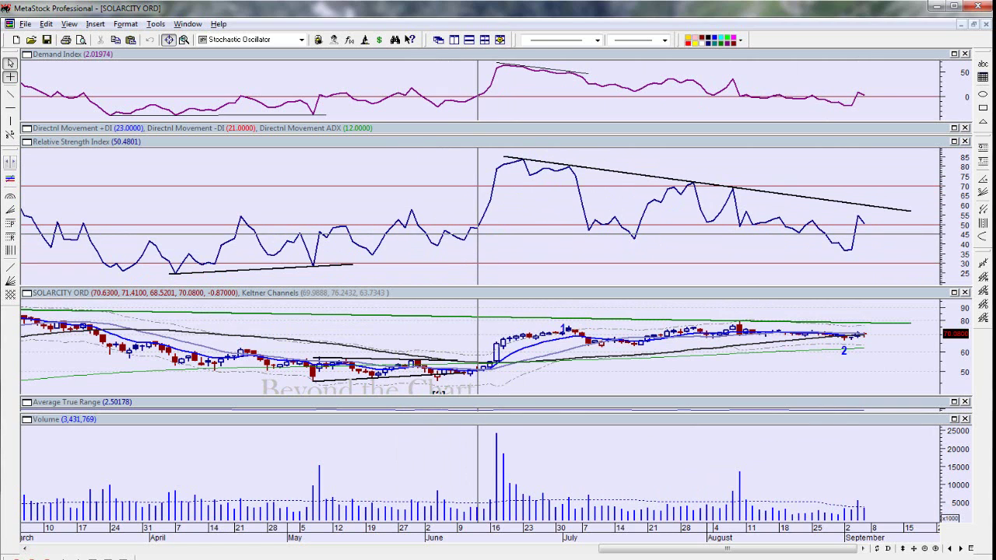
{"action": "left_click", "coordinate": [954, 292]}
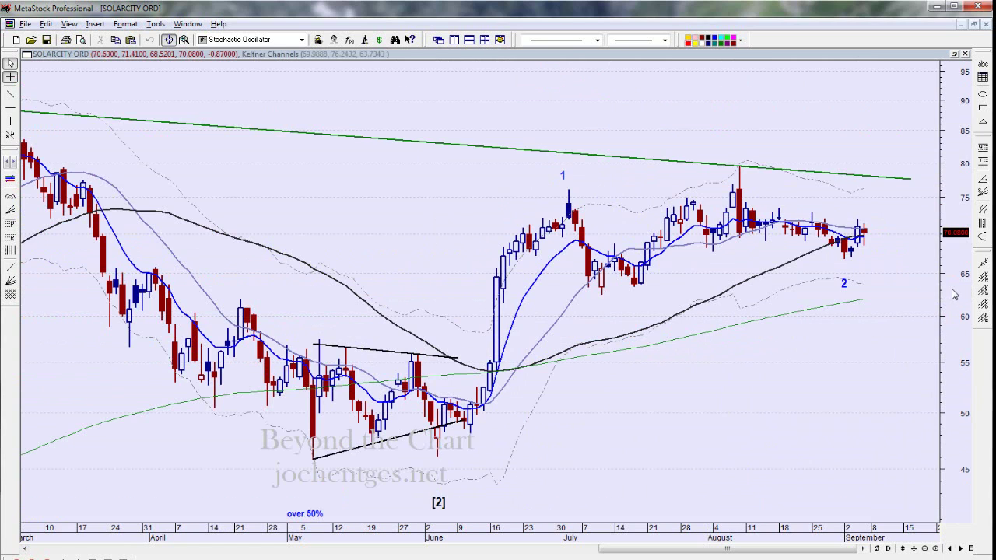
- Zoom out to show bars from February, then switch to the APACHE ORD chart
{"action": "left_click", "coordinate": [926, 550]}
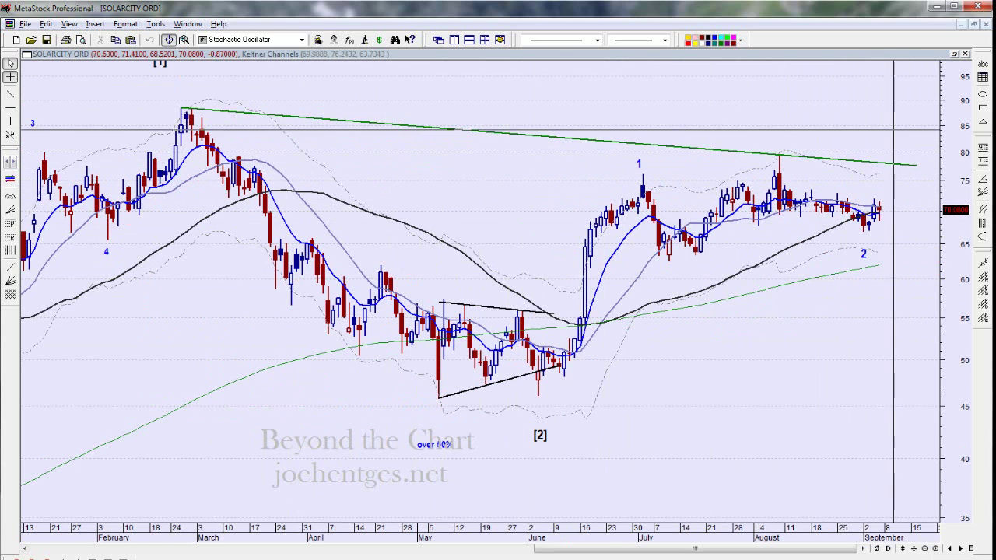
{"action": "left_click", "coordinate": [193, 28]}
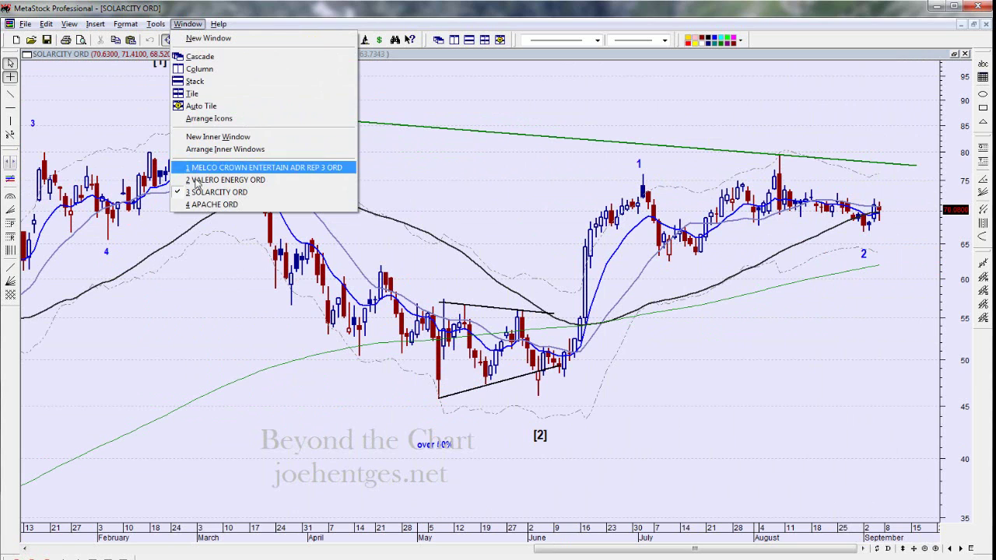
{"action": "left_click", "coordinate": [207, 207]}
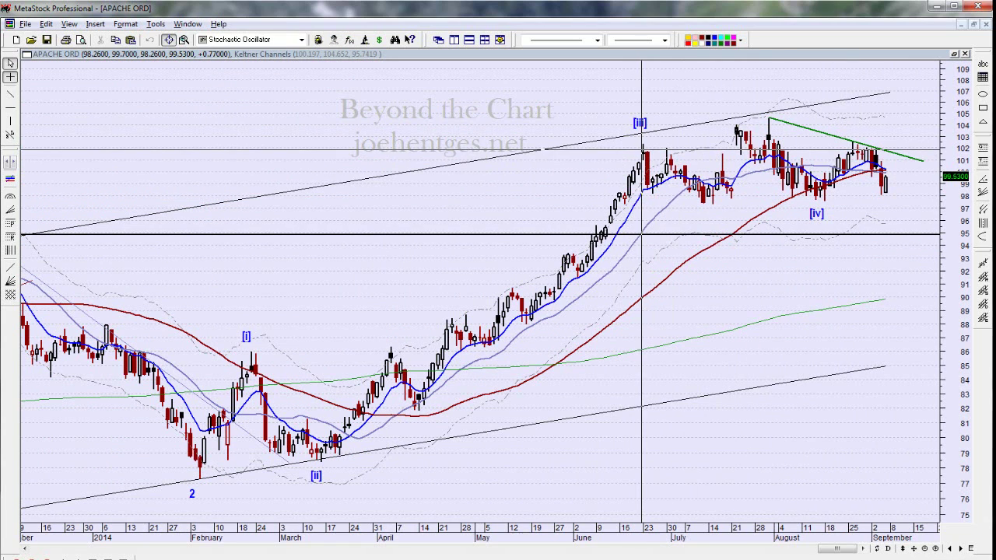
{"action": "mouse_move", "coordinate": [644, 153]}
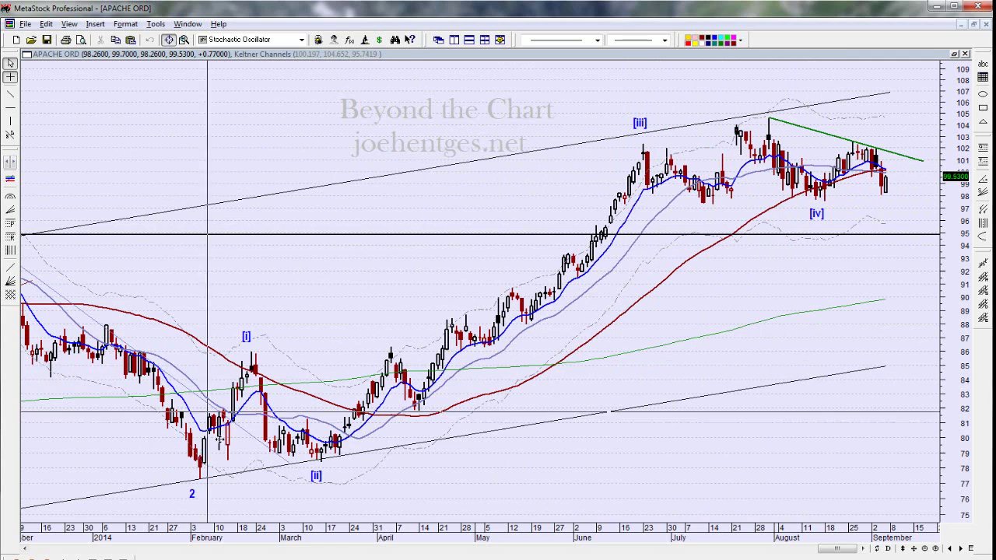
{"action": "left_click", "coordinate": [316, 476]}
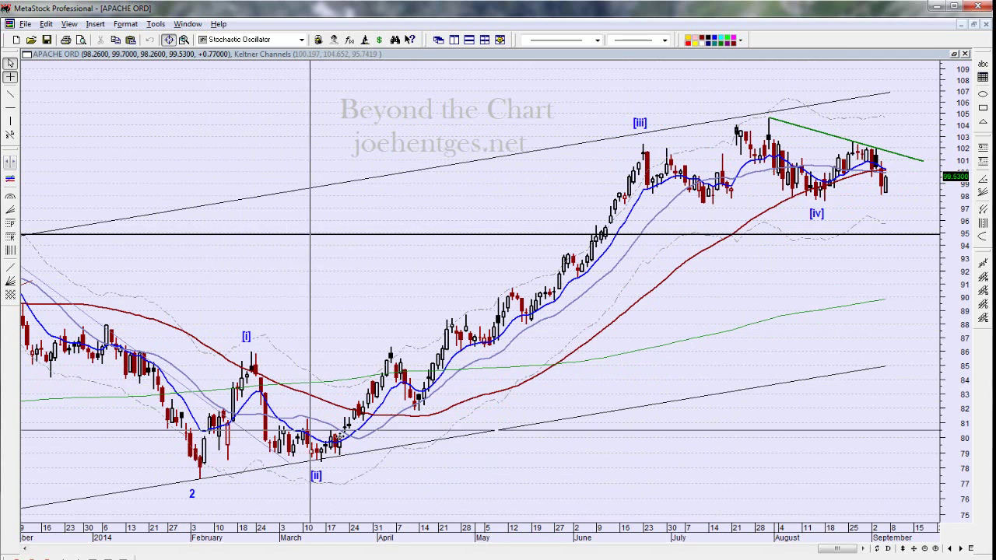
{"action": "left_click", "coordinate": [767, 116]}
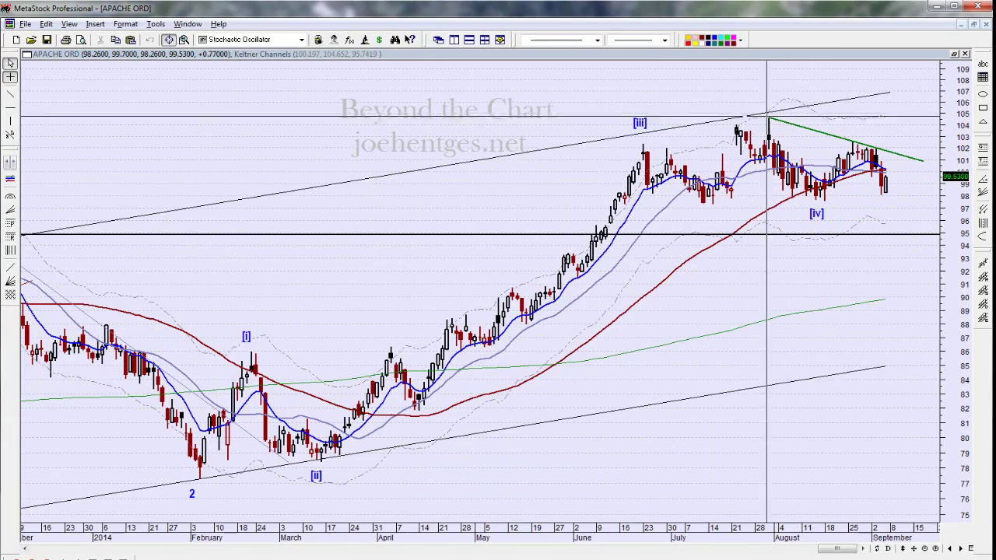
{"action": "left_click", "coordinate": [925, 548]}
- Zoom the Apache chart out to show its price history back to 2011
{"action": "left_click", "coordinate": [925, 549]}
{"action": "left_click", "coordinate": [925, 548]}
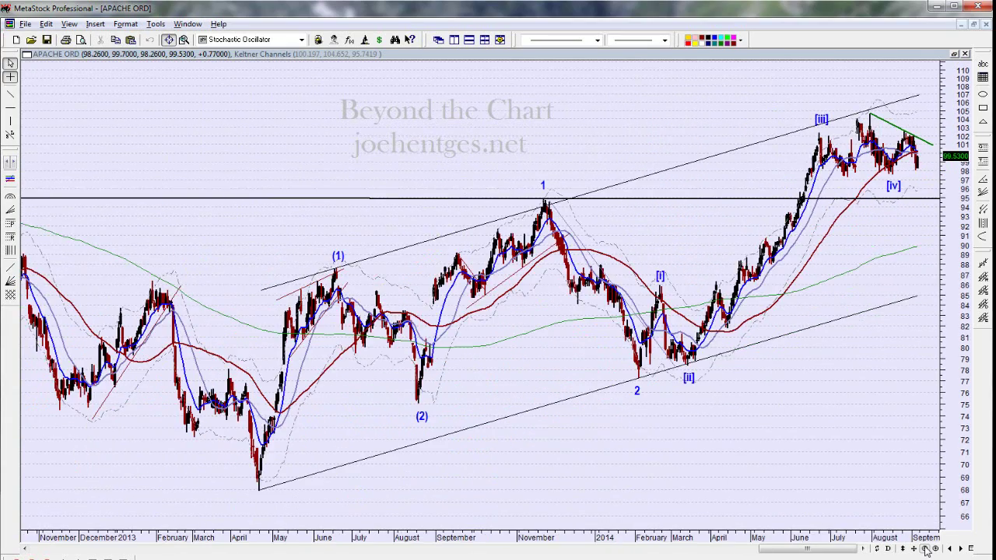
{"action": "left_click", "coordinate": [925, 549]}
{"action": "left_click", "coordinate": [925, 549]}
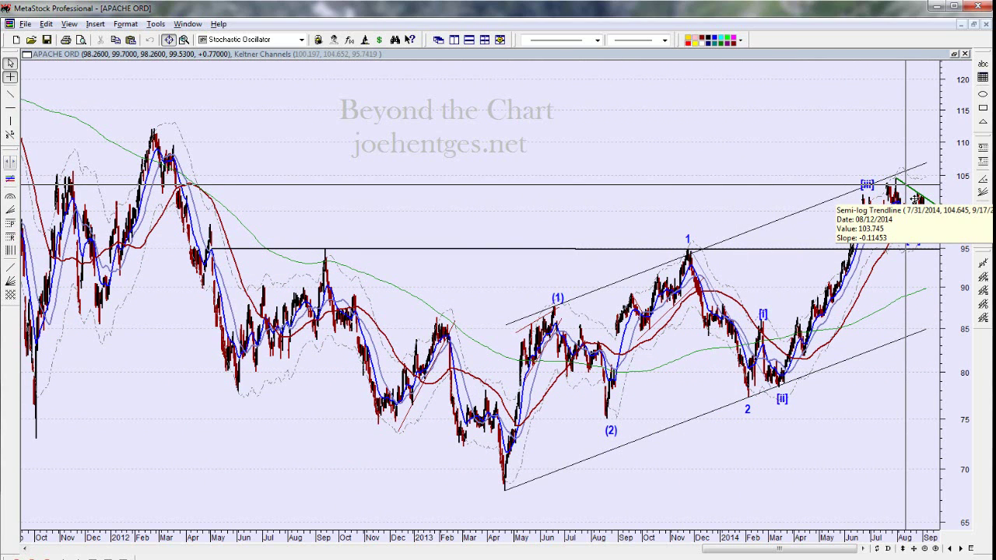
- Zoom back in so the chart spans mid-January to September 2014, showing waves [i]–[iv]
{"action": "left_click", "coordinate": [937, 549]}
{"action": "left_click", "coordinate": [936, 549]}
{"action": "left_click", "coordinate": [936, 549]}
{"action": "left_click", "coordinate": [937, 550]}
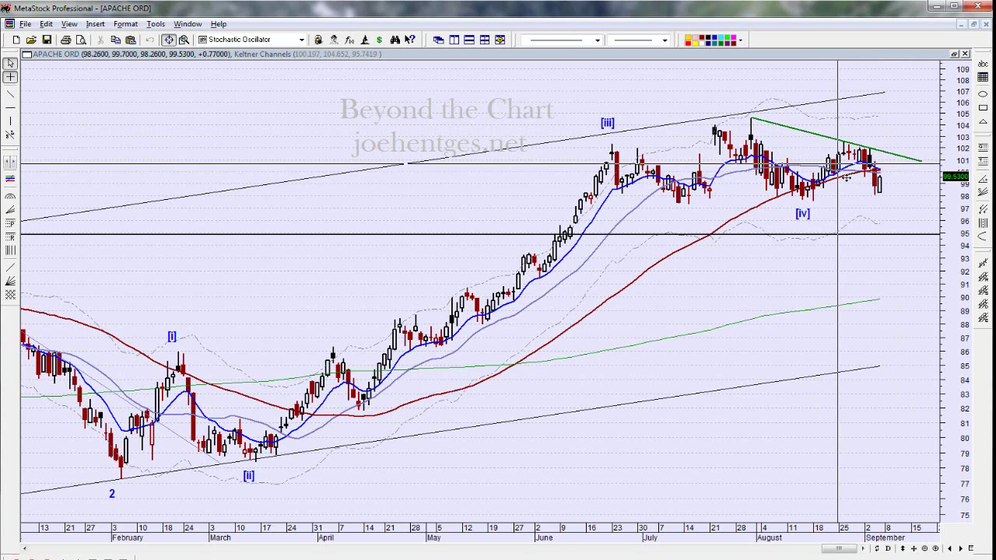
{"action": "mouse_move", "coordinate": [834, 186]}
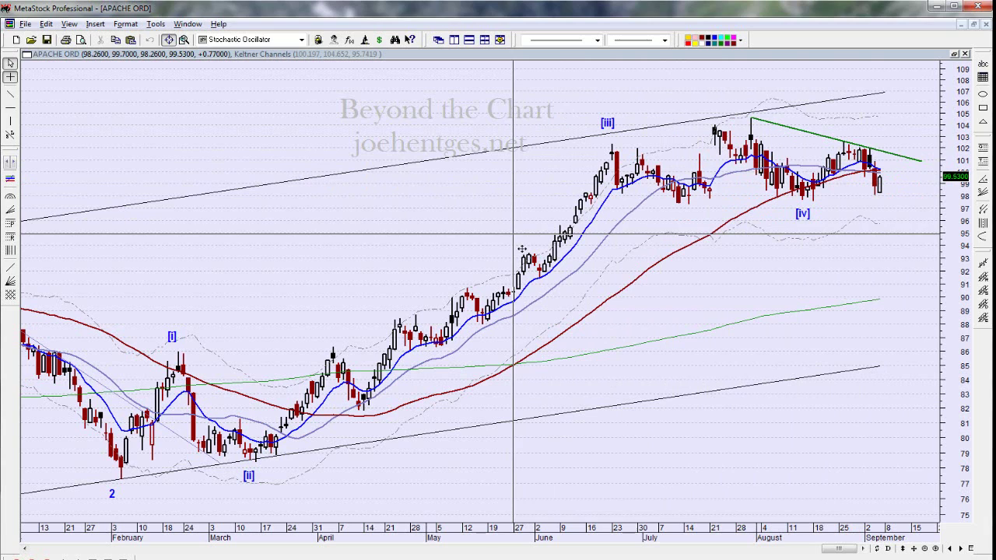
{"action": "mouse_move", "coordinate": [521, 249]}
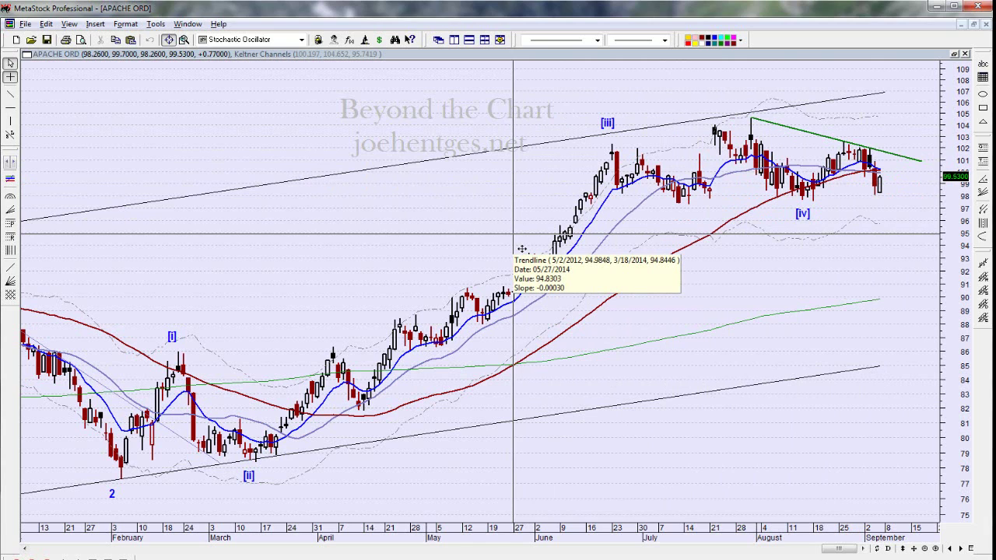